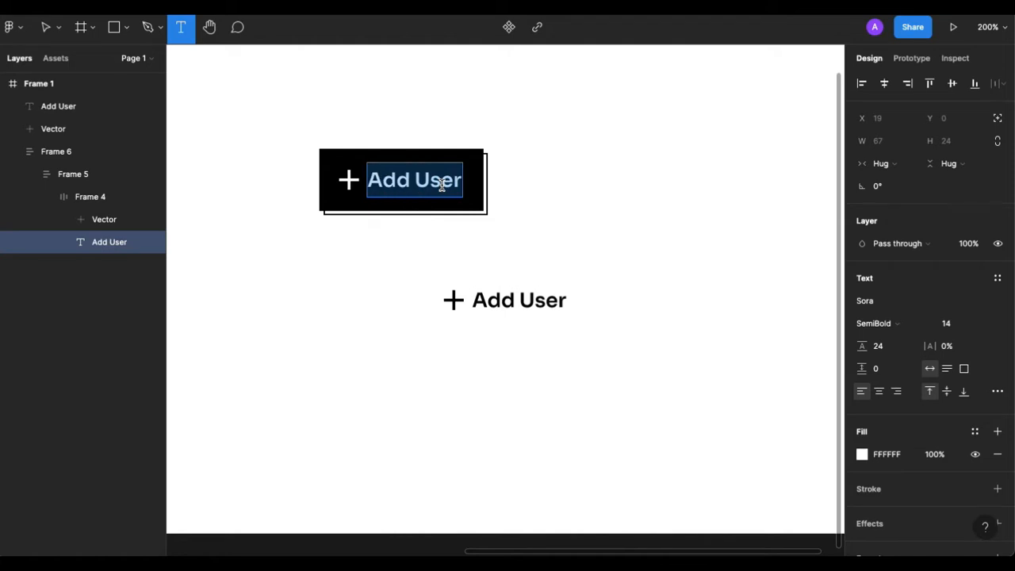
Replace the black button's label text with "Button".
type("fvfgnhhn")
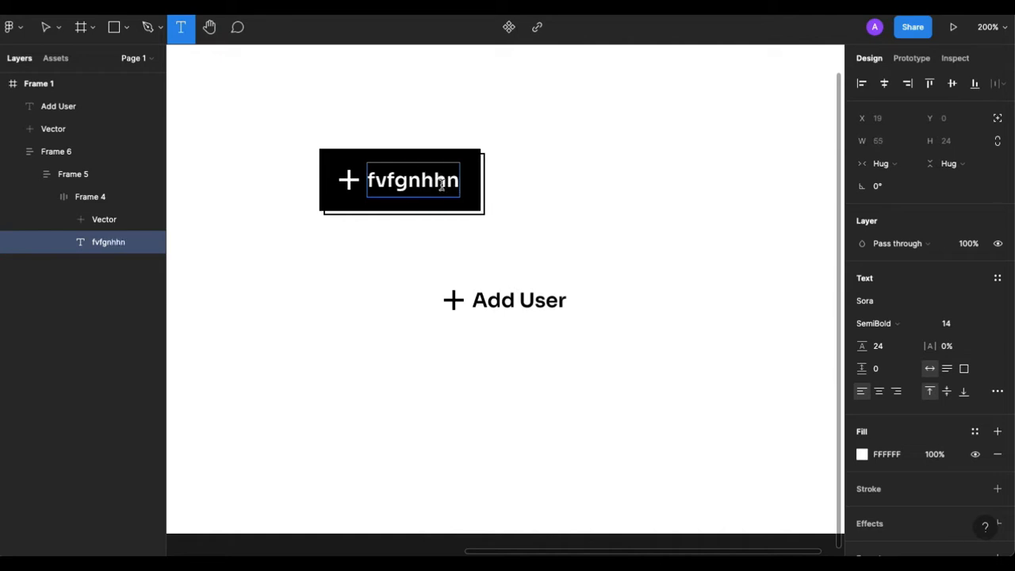
double_click(442, 184)
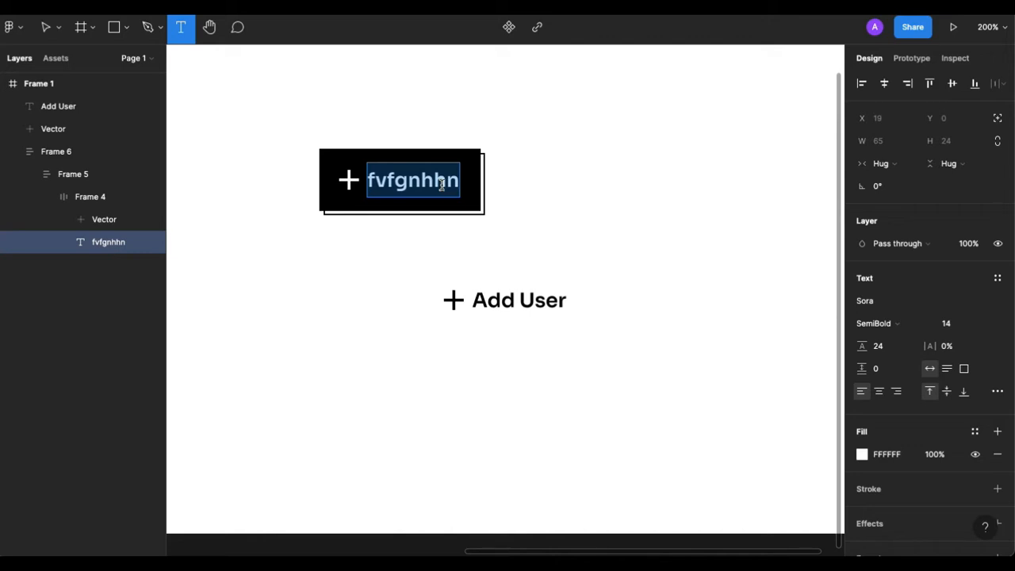
type("Button")
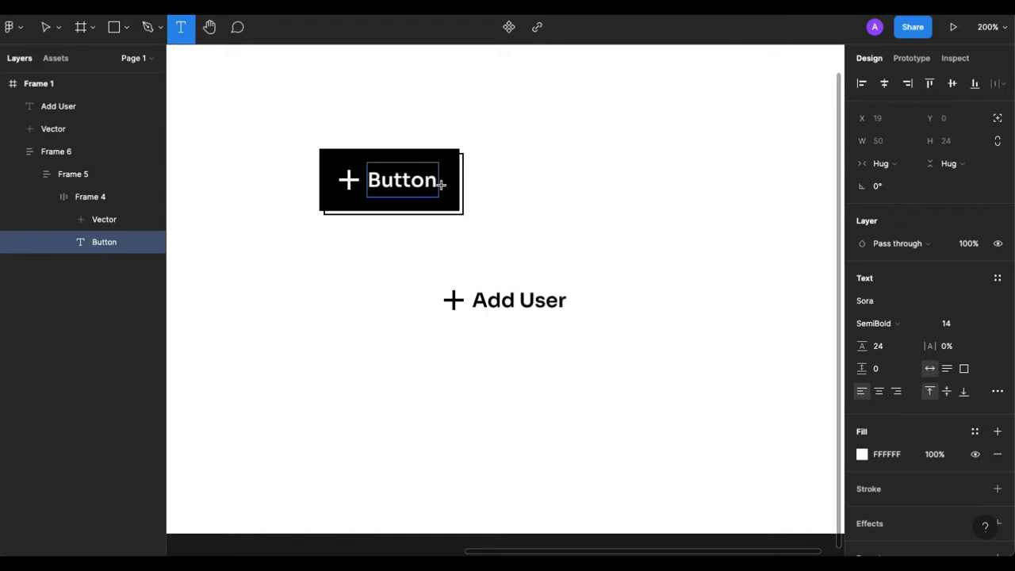
key("Escape")
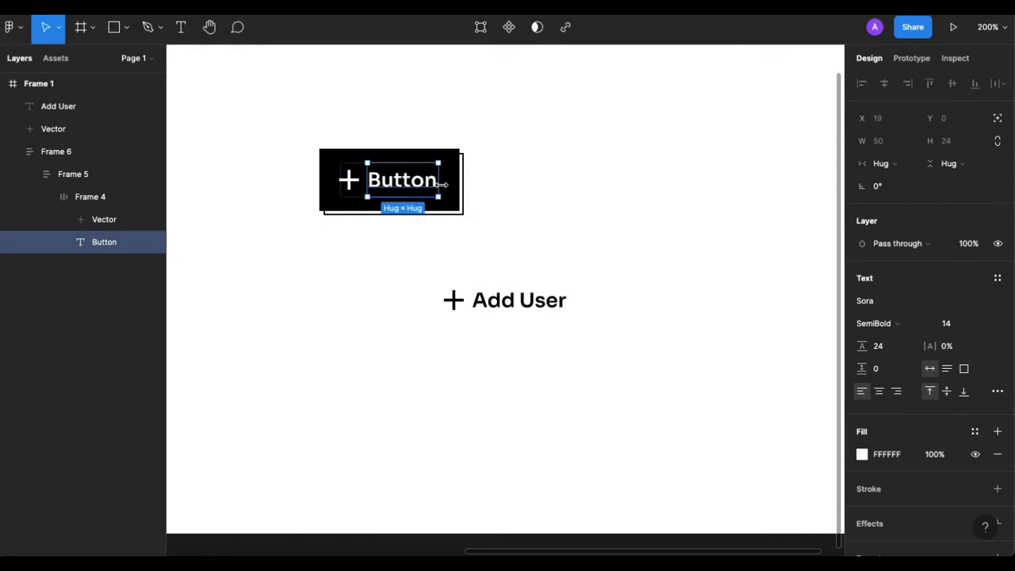
Move the loose plus icon and Add User text together, up and farther right on the canvas.
left_click(510, 311)
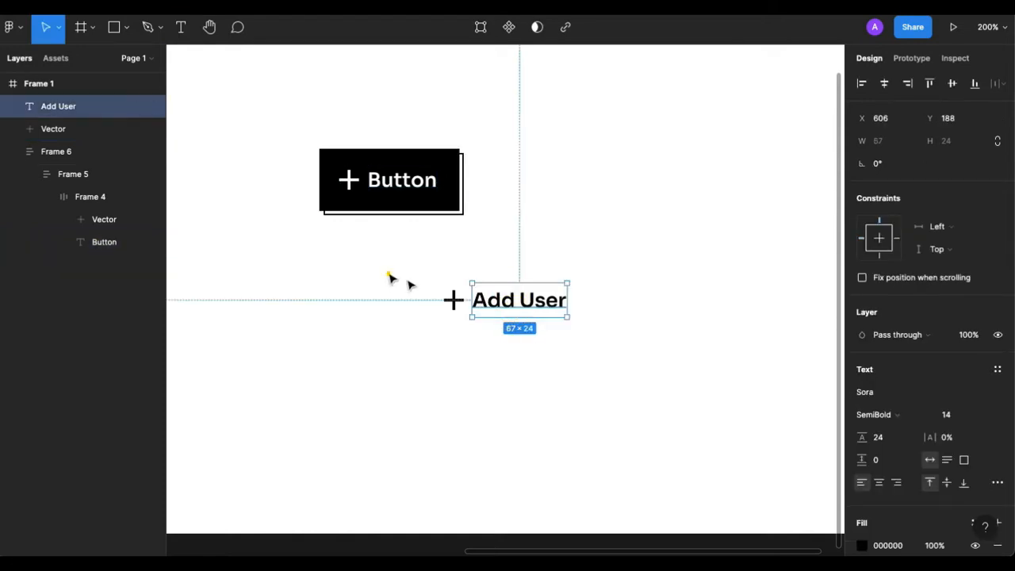
left_click_drag(388, 273, 653, 277)
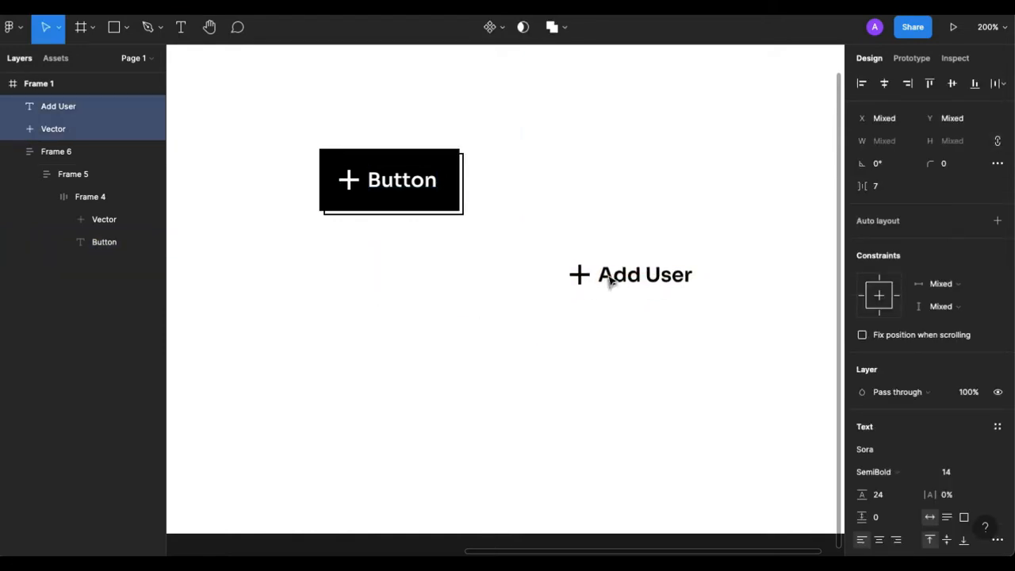
left_click(625, 349)
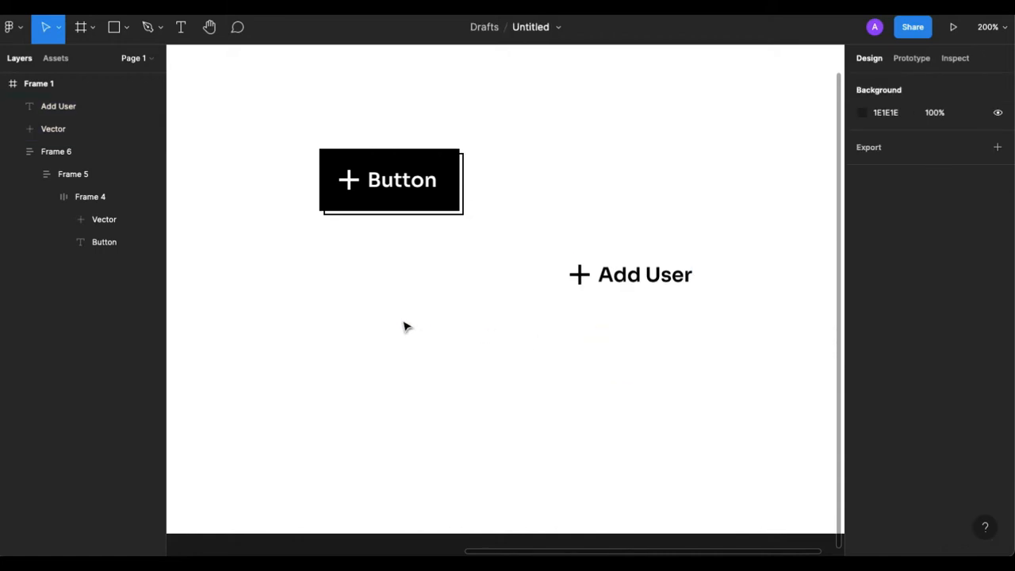
Draw a rectangle about 106 × 44 below the button and fill it with the black sampled from the button.
key("r")
mouse_move(325, 326)
left_mouse_down()
mouse_move(453, 358)
mouse_move(476, 385)
left_mouse_up()
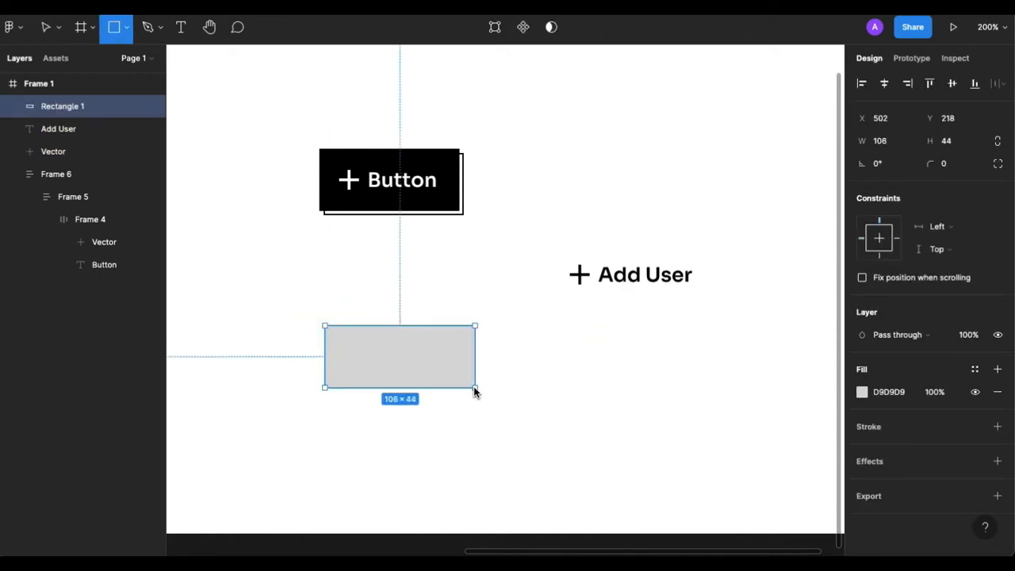
key("i")
left_click(453, 197)
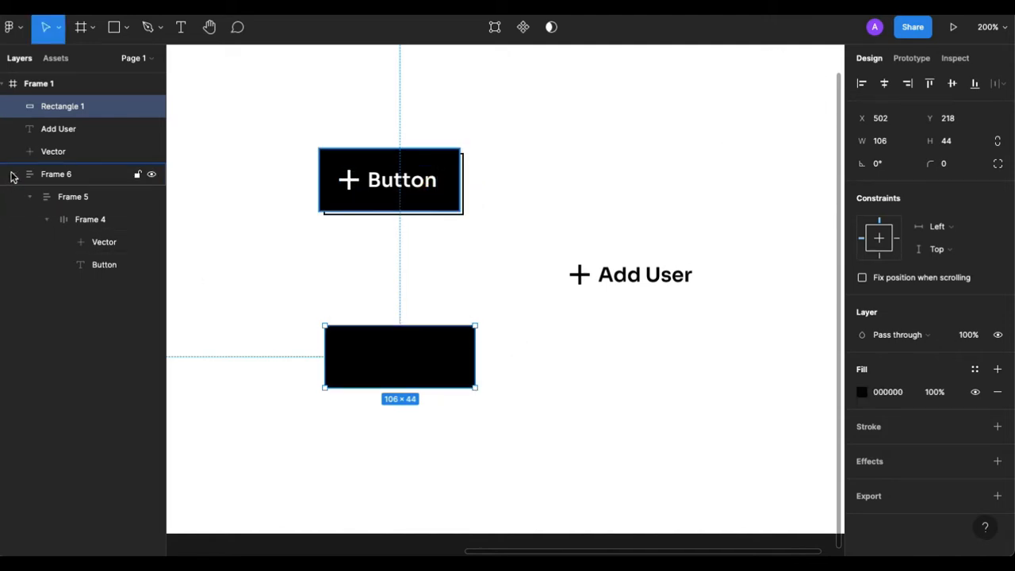
Collapse and hide Frame 6, which holds the original button.
left_click(11, 174)
left_click(152, 177)
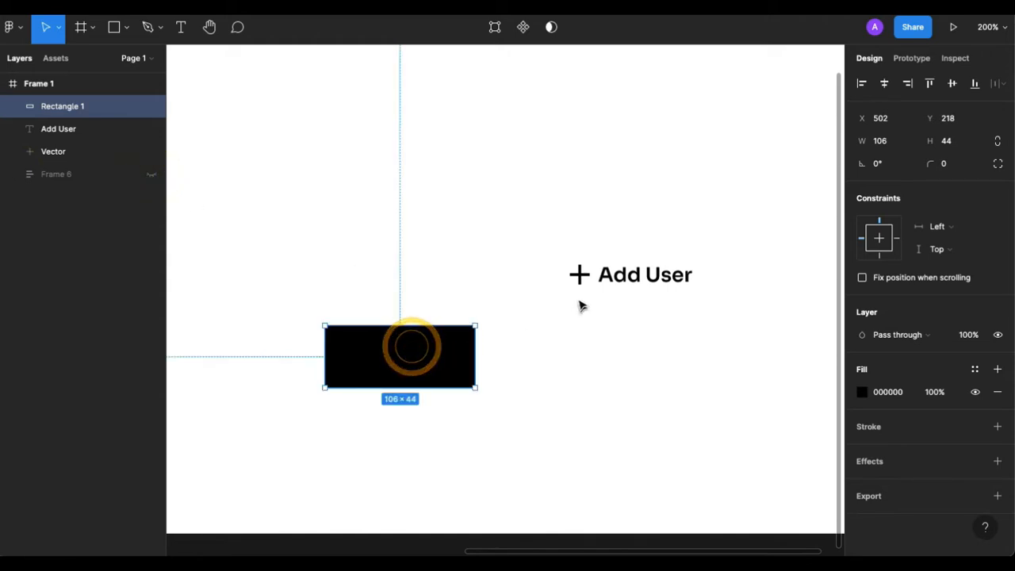
left_click(616, 276)
left_click(579, 274)
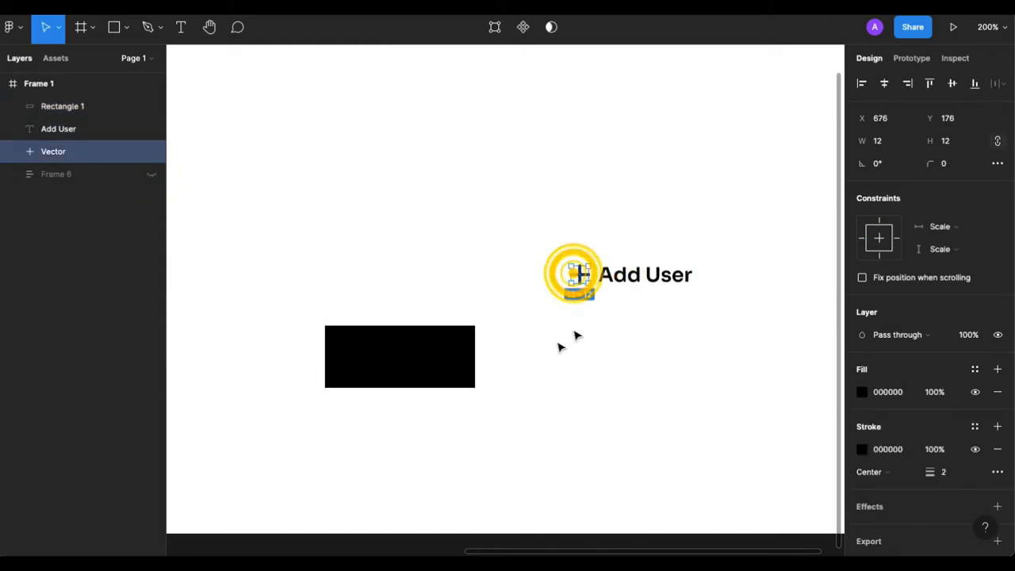
Duplicate the black rectangle in place.
left_click(456, 349)
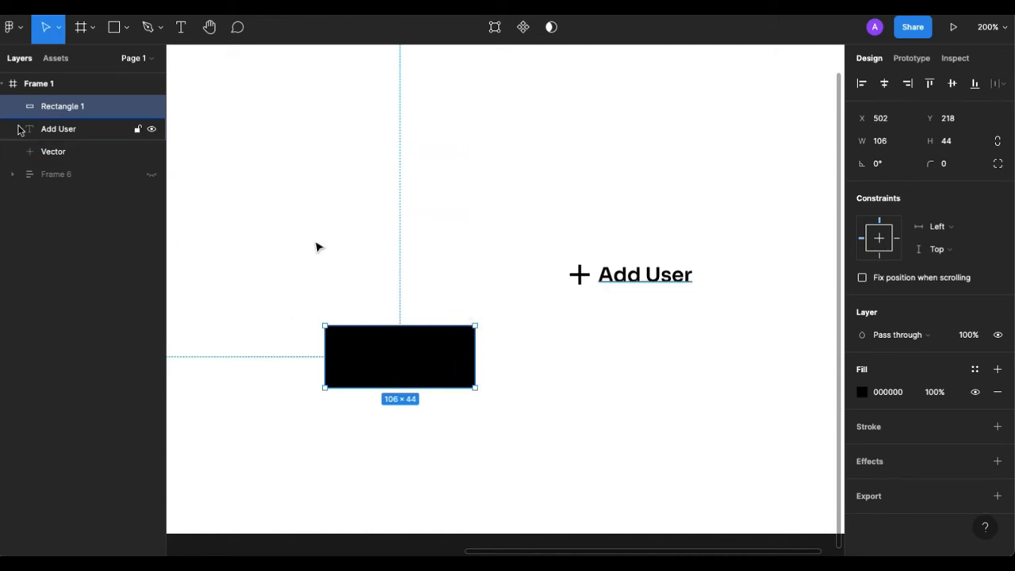
key("ctrl+d")
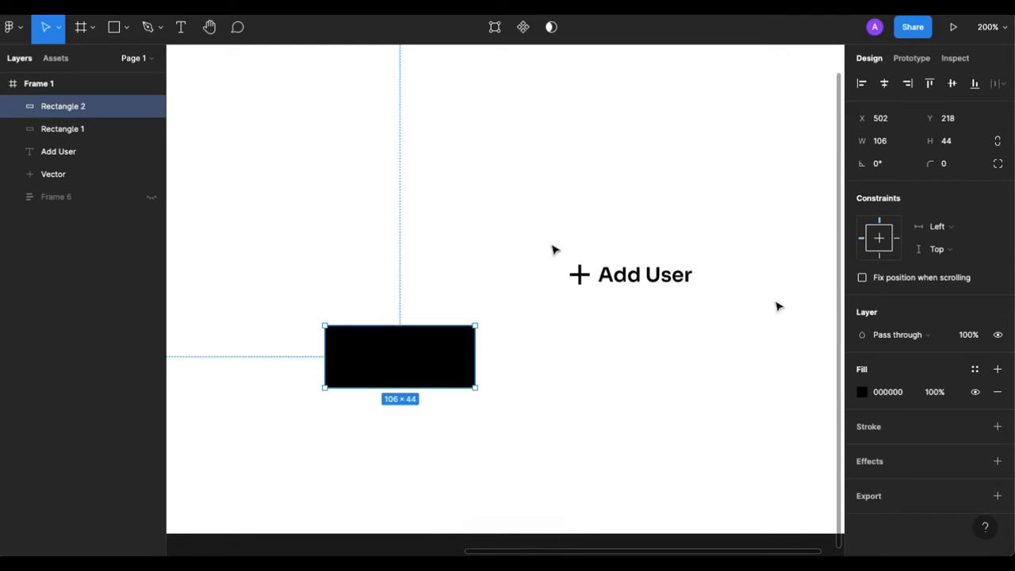
Wrap the plus icon and Add User text in a horizontal auto layout with centred alignment.
left_click(618, 288)
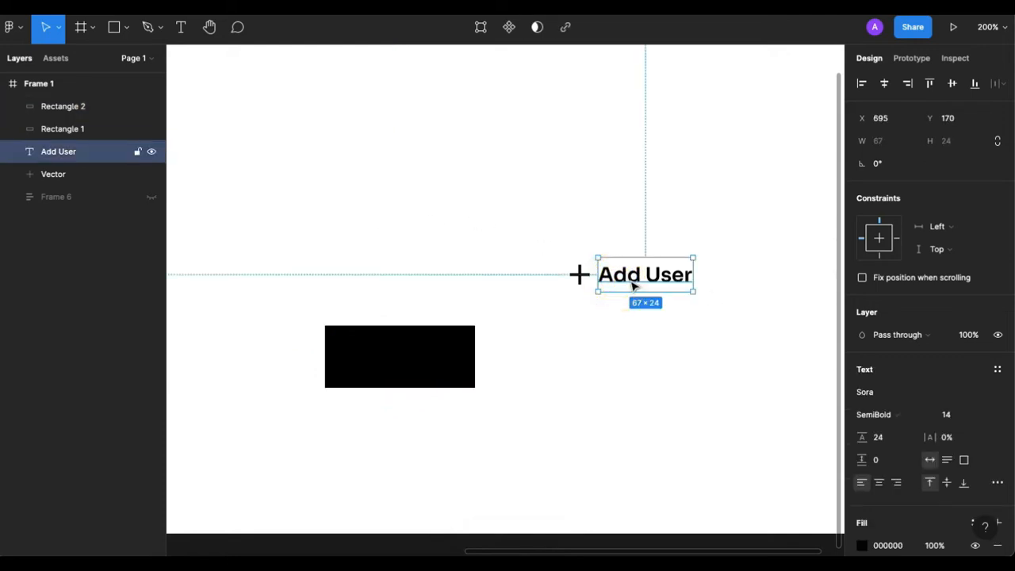
left_click(579, 274, "shift")
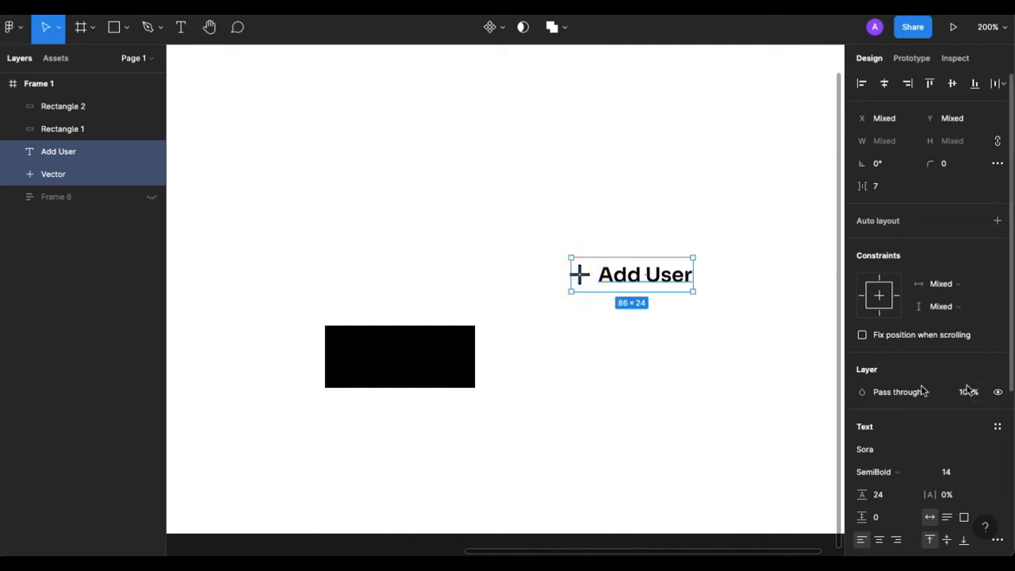
left_click(997, 222)
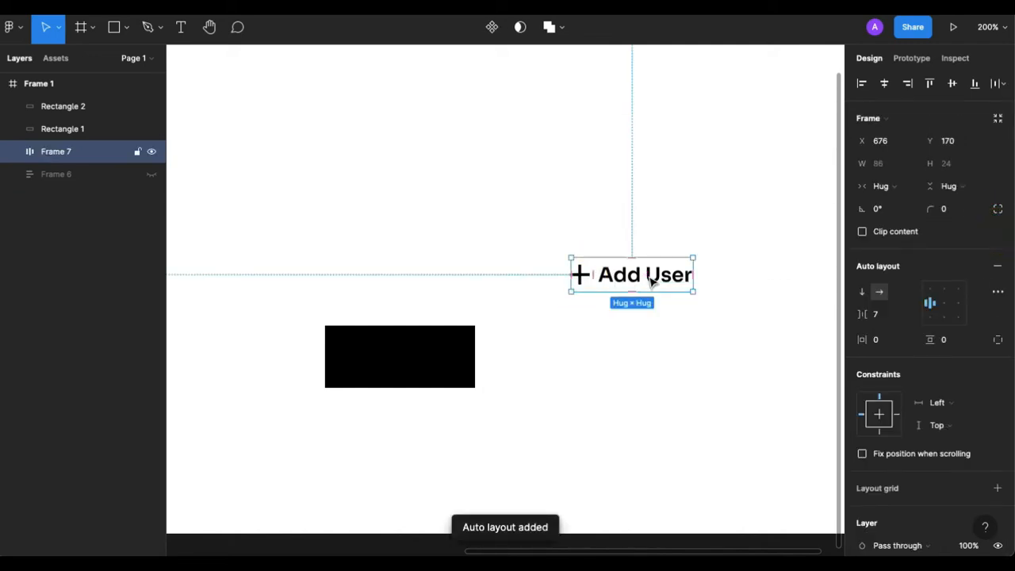
left_click_drag(653, 276, 637, 293)
left_click(944, 305)
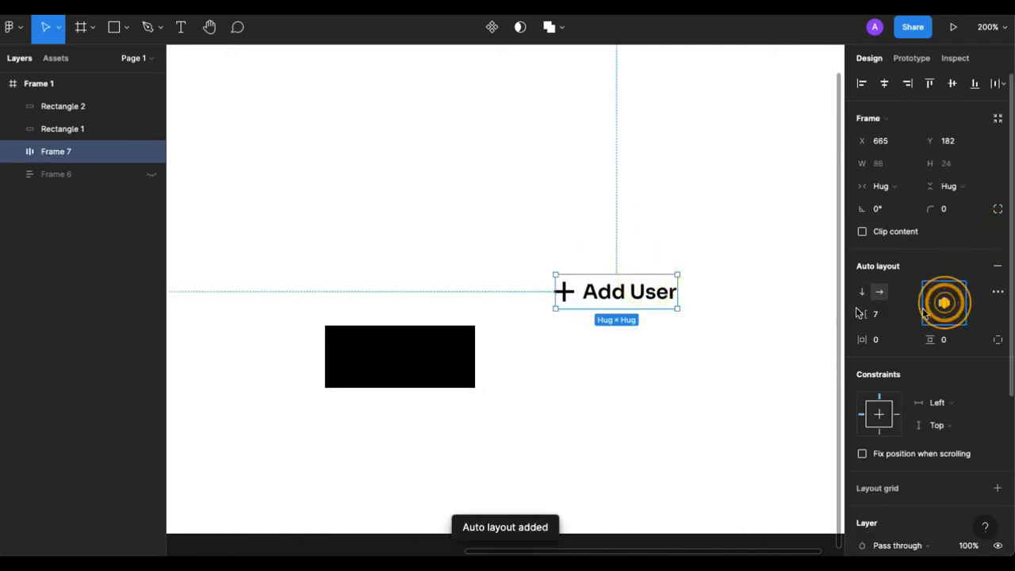
Move the Add User auto layout frame onto the black rectangle.
left_click(619, 291)
left_click_drag(604, 306, 392, 363)
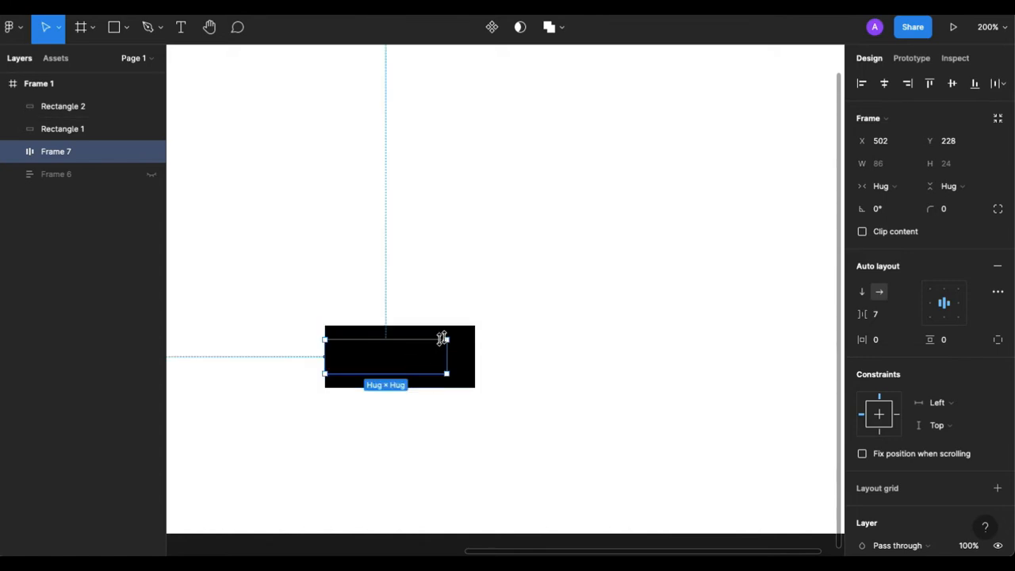
Recolour the Add User frame's icon and text to white (FFFFFF) and bring the frame in front of both rectangles.
scroll(930, 484, "down", 3)
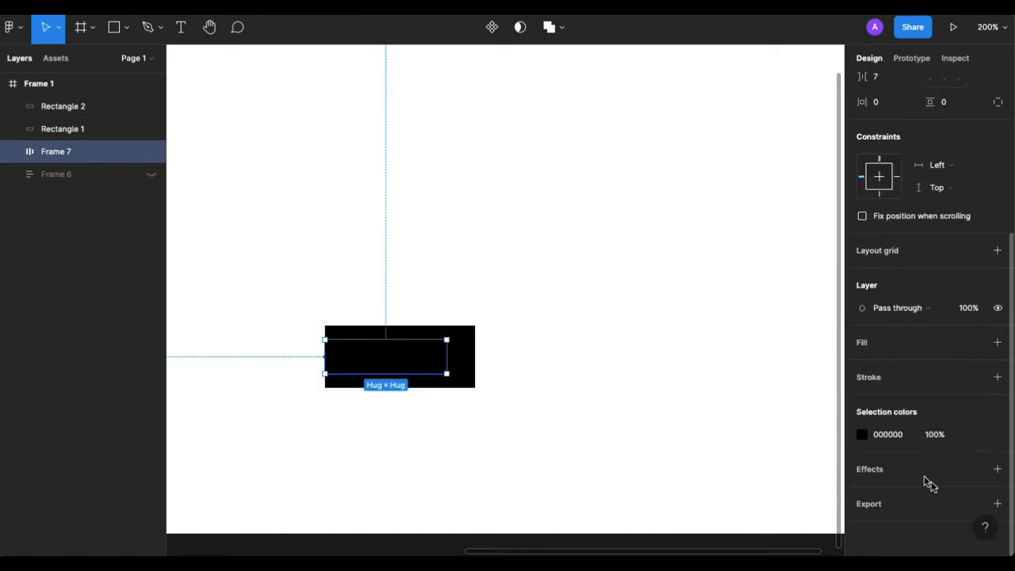
left_click(864, 439)
left_click(752, 322)
key("ctrl+z")
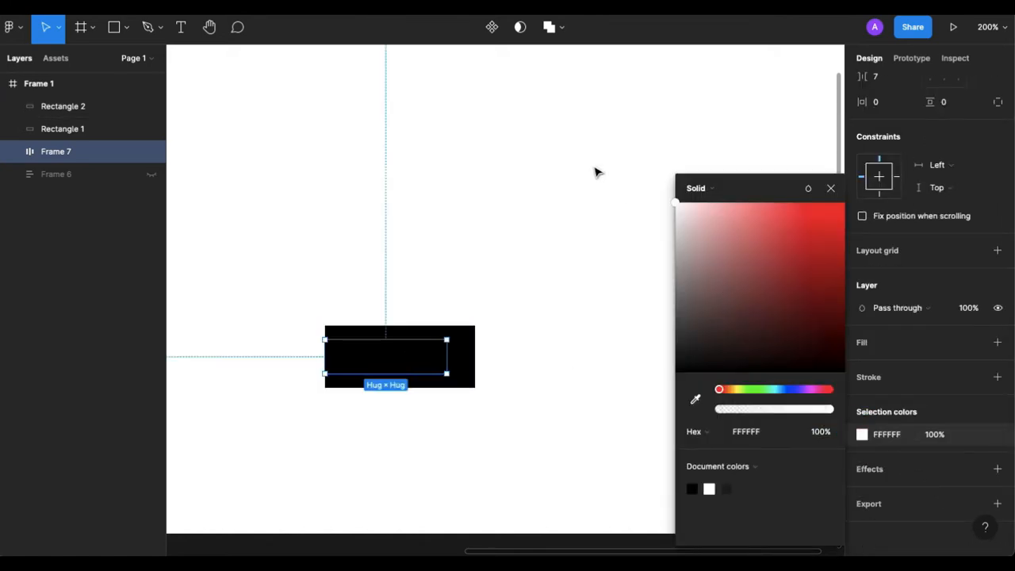
left_click(577, 270)
left_click(63, 151)
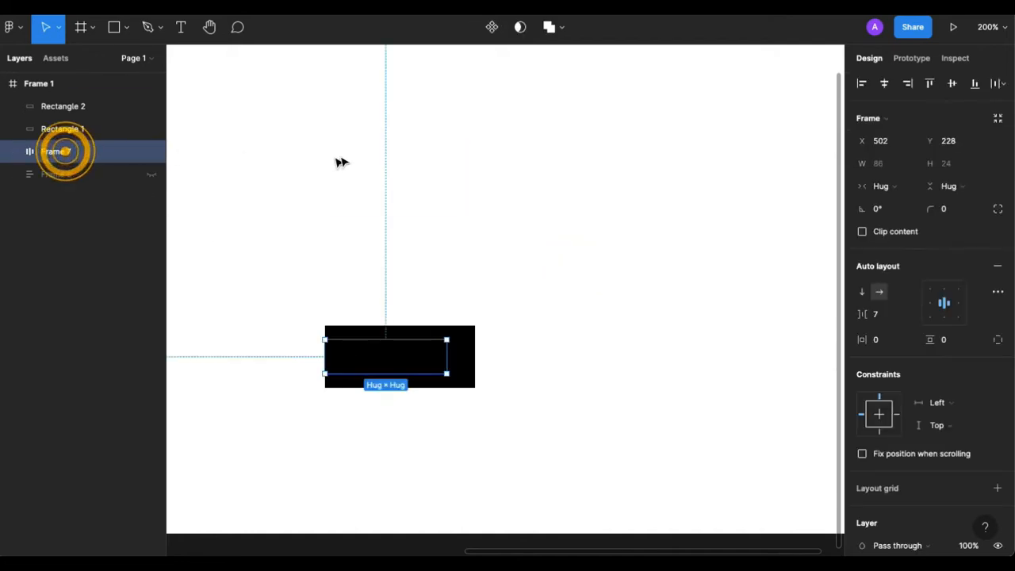
key("ctrl+alt+bracketright")
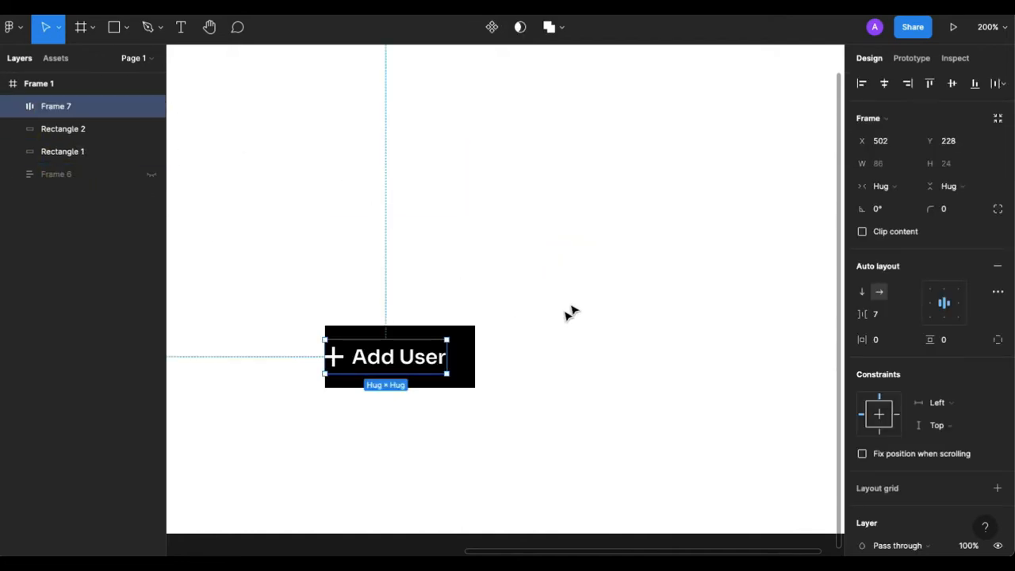
Enlarge both stacked black rectangles to about 128 × 53.
left_click_drag(571, 304, 506, 313)
left_click(586, 312)
Align the Add User frame and both rectangles on their horizontal and vertical centres.
left_click(438, 352)
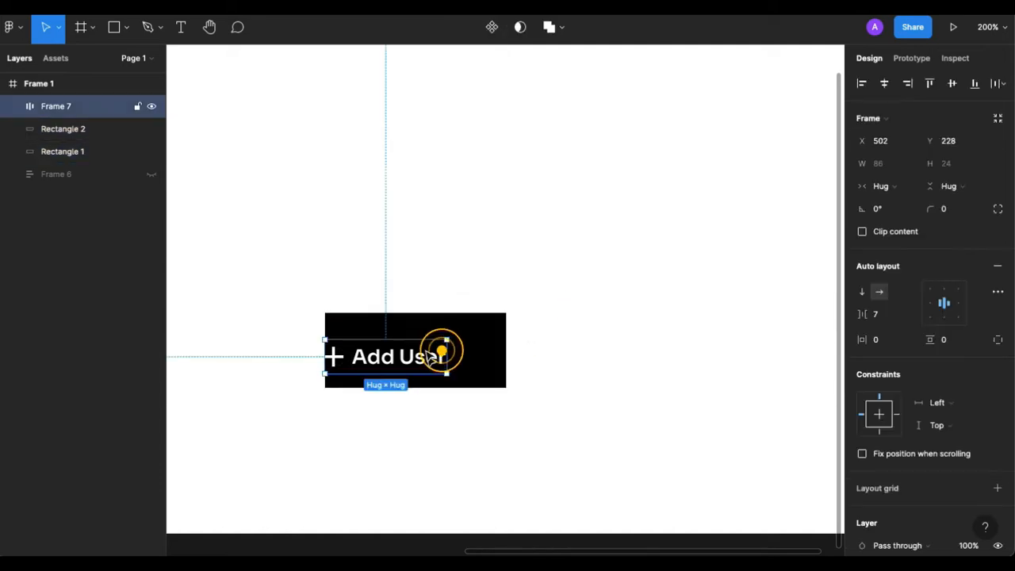
left_click_drag(432, 355, 452, 353)
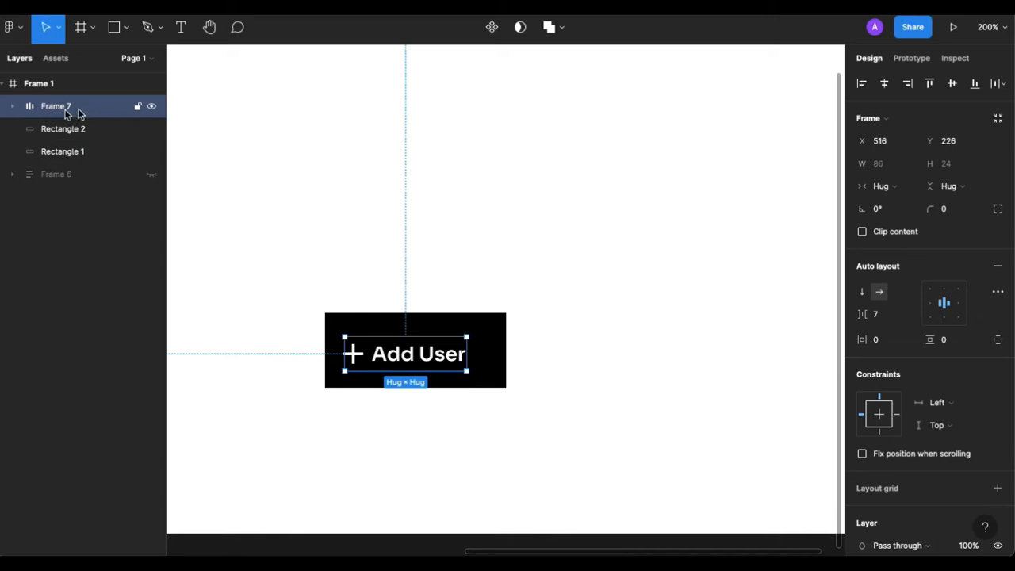
left_click(14, 106)
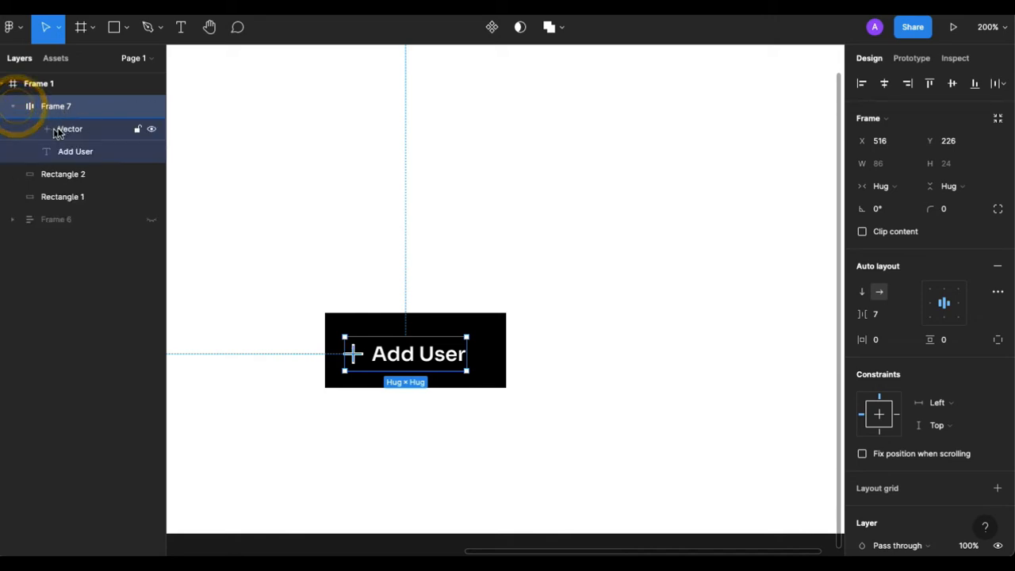
left_click(13, 107)
left_click_drag(386, 246, 500, 386)
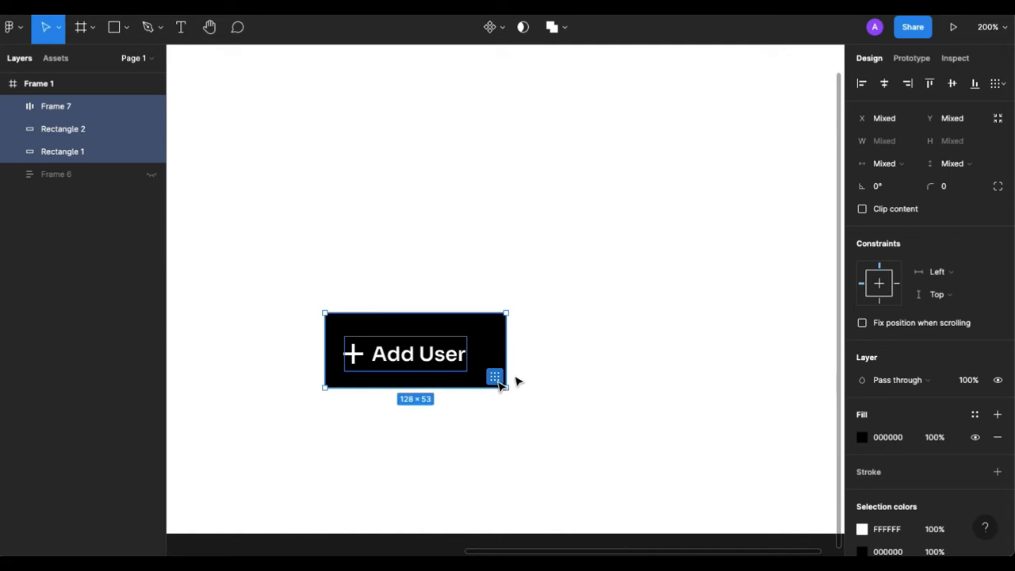
left_click(951, 84)
left_click(884, 84)
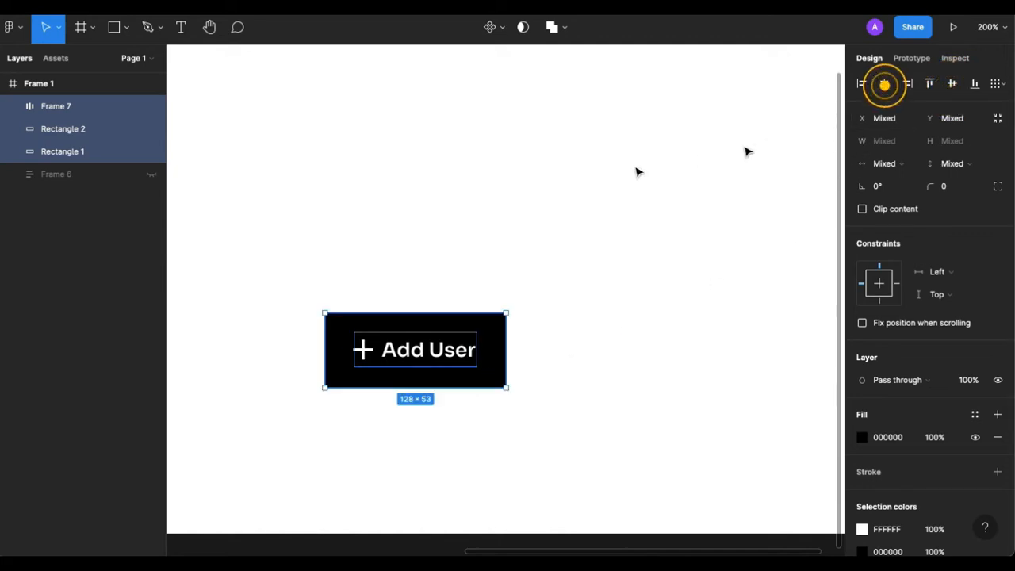
left_click(631, 169)
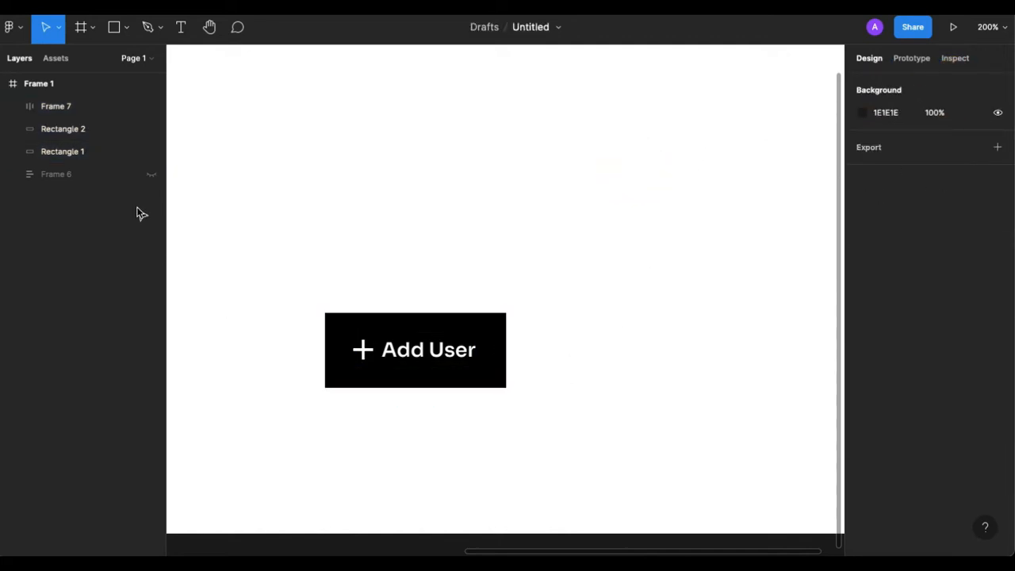
Combine Frame 7 and Rectangle 2 into one auto layout frame.
left_click(51, 114)
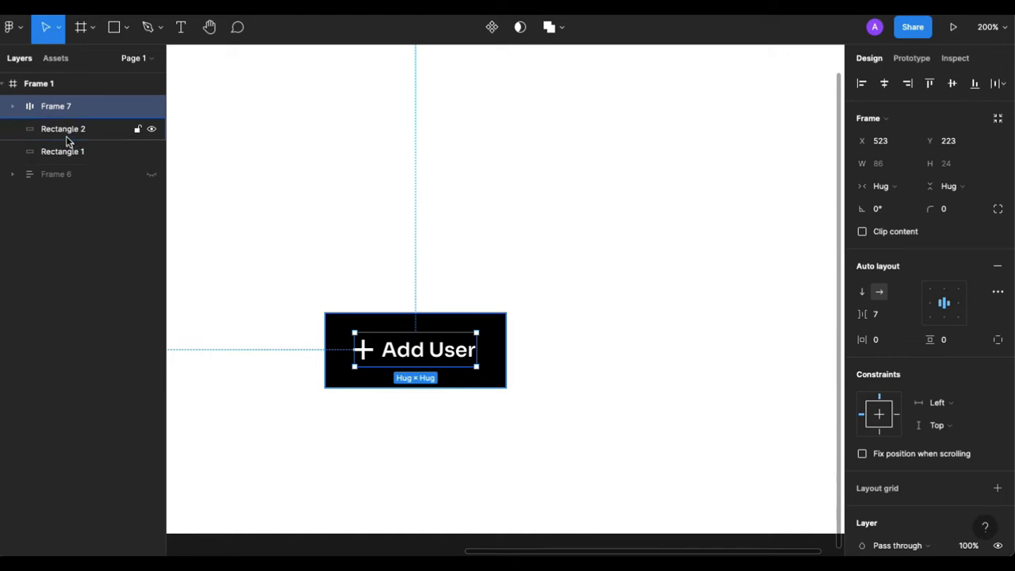
left_click(68, 136, "shift")
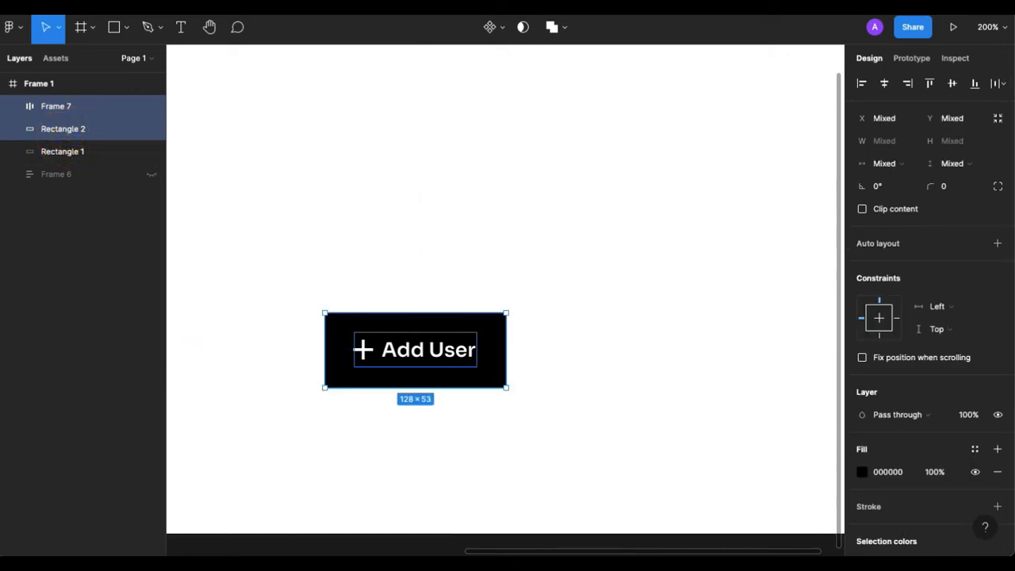
left_click(995, 248)
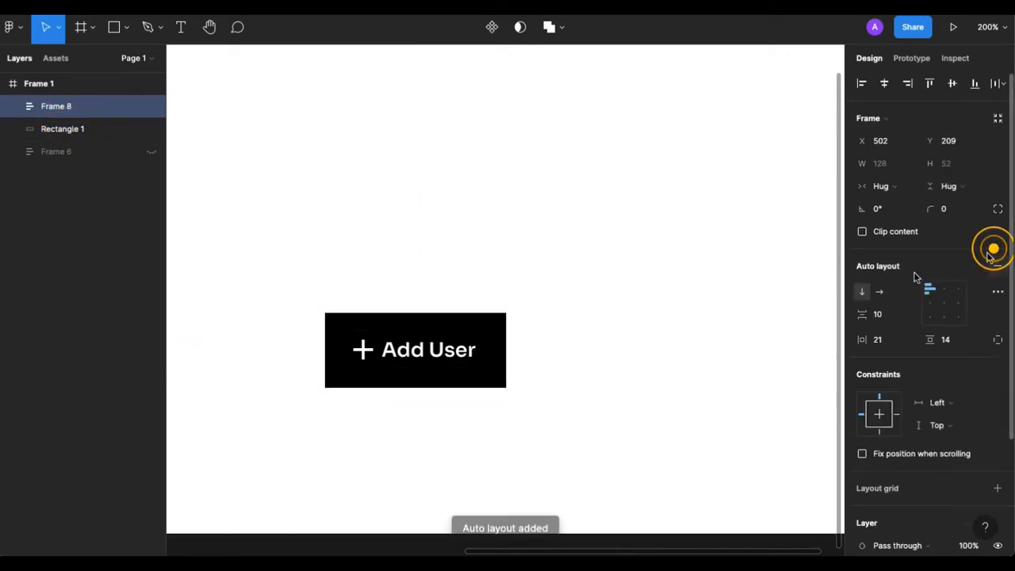
Add a drop shadow to Rectangle 1 and set its Y offset to 0.
left_click(47, 132)
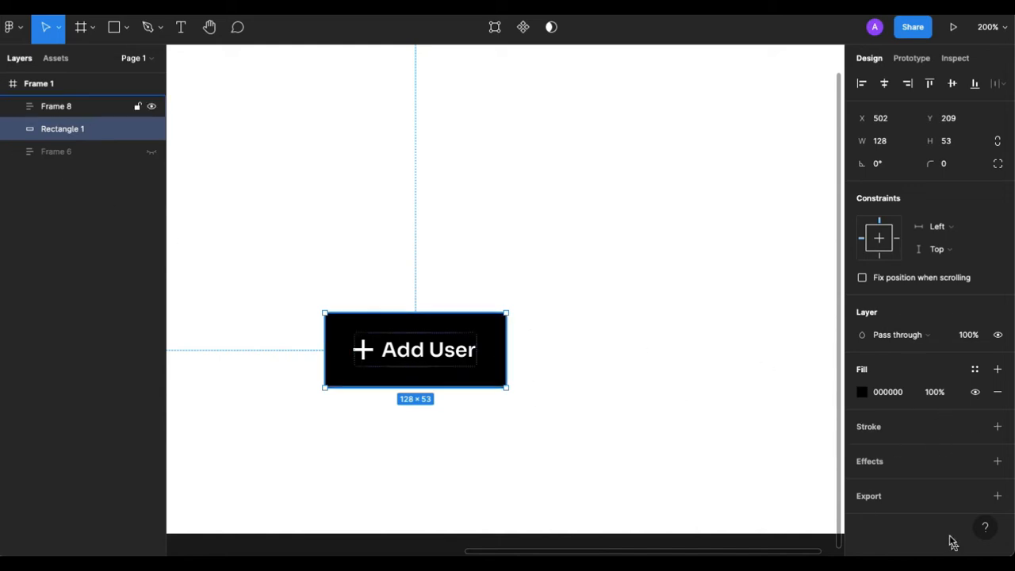
left_click(886, 464)
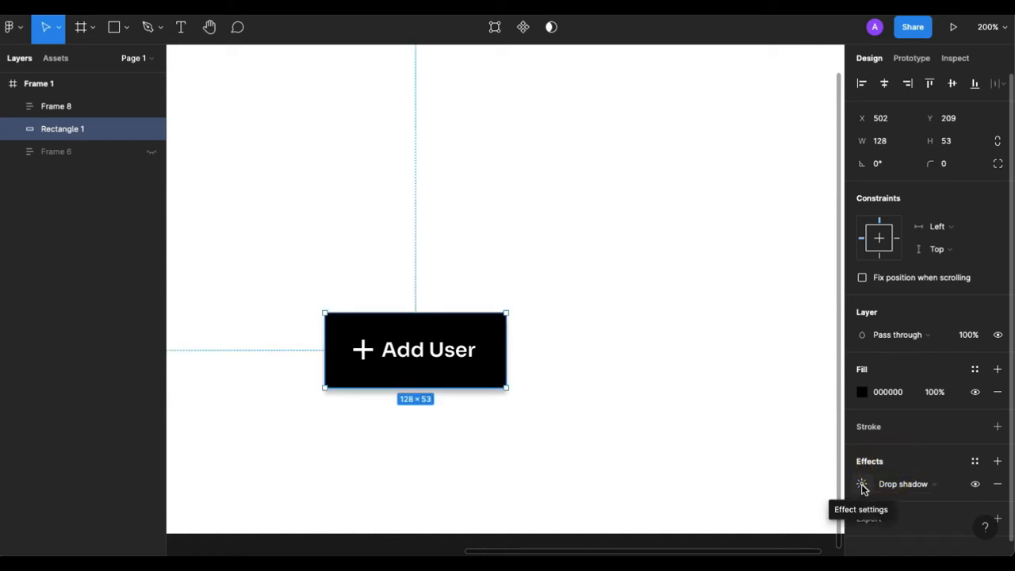
left_click(862, 485)
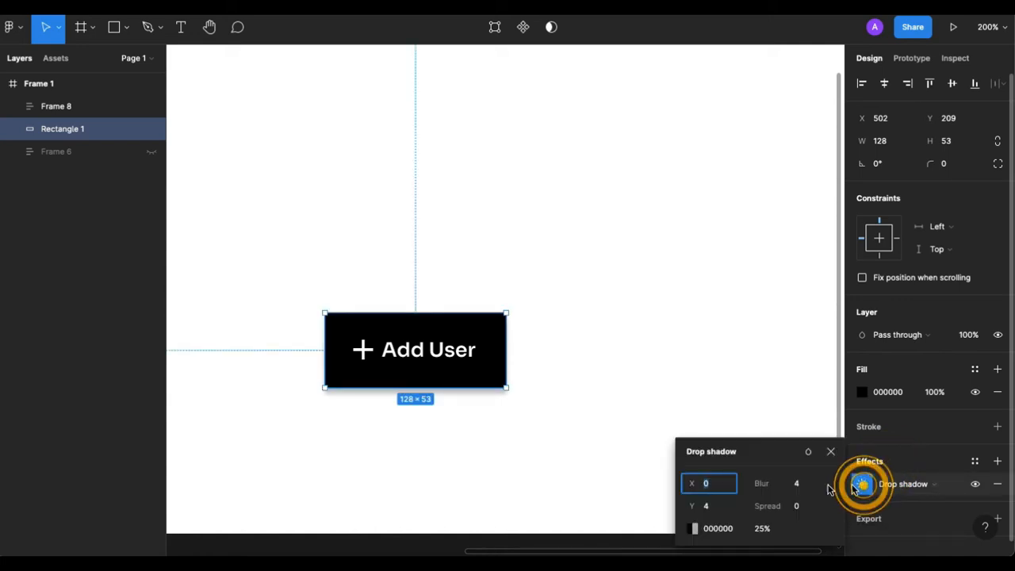
left_click(728, 506)
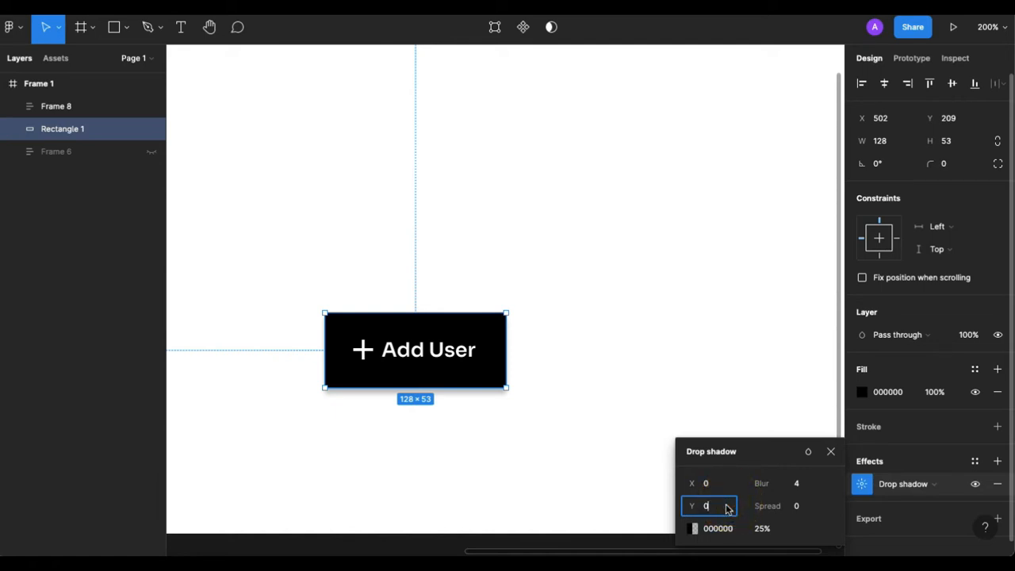
type("0")
Set the drop shadow's blur to 0 and its spread to 2.
left_click(797, 484)
left_click(799, 487)
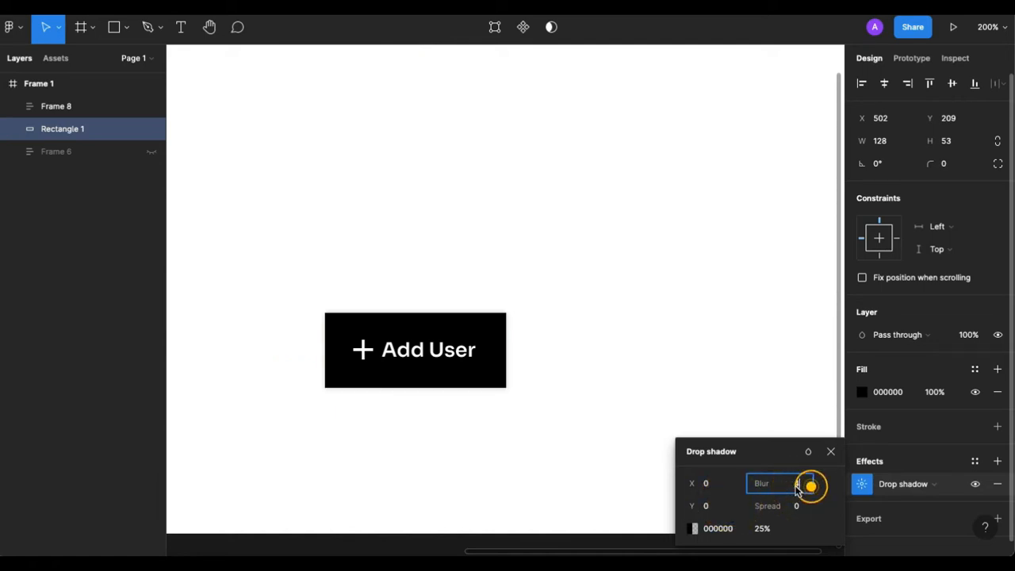
type("0")
left_click(798, 505)
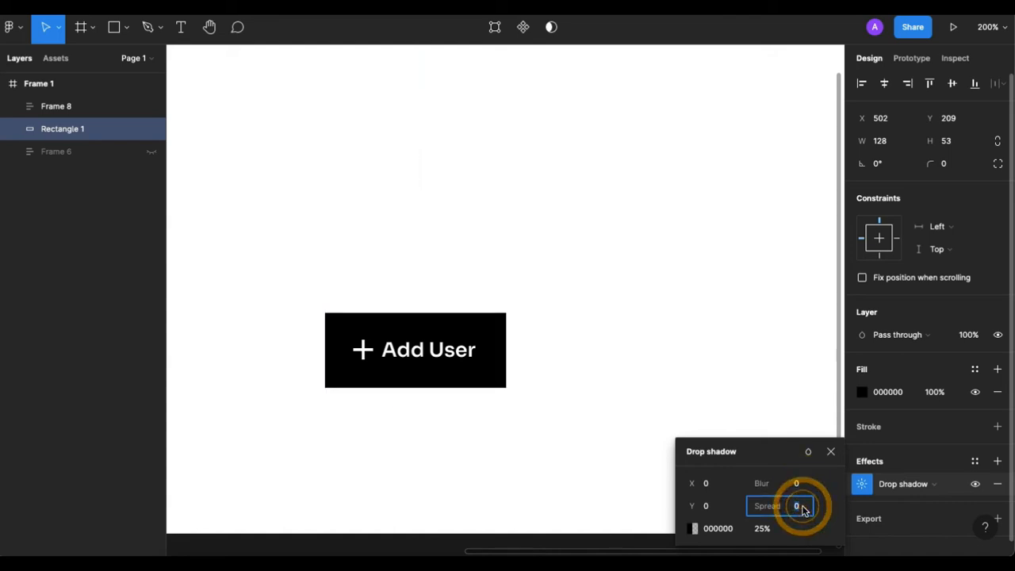
type("2")
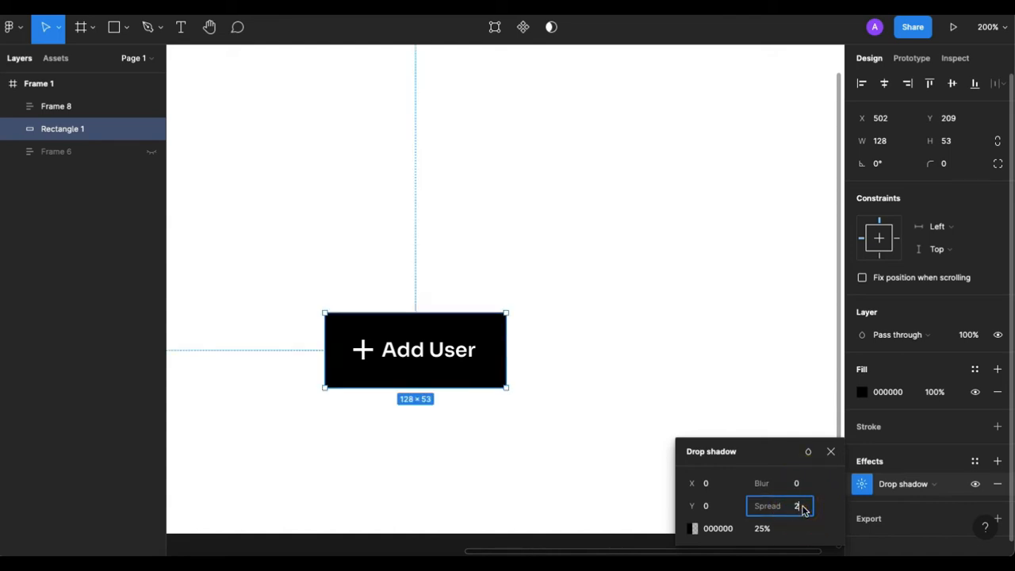
key("Return")
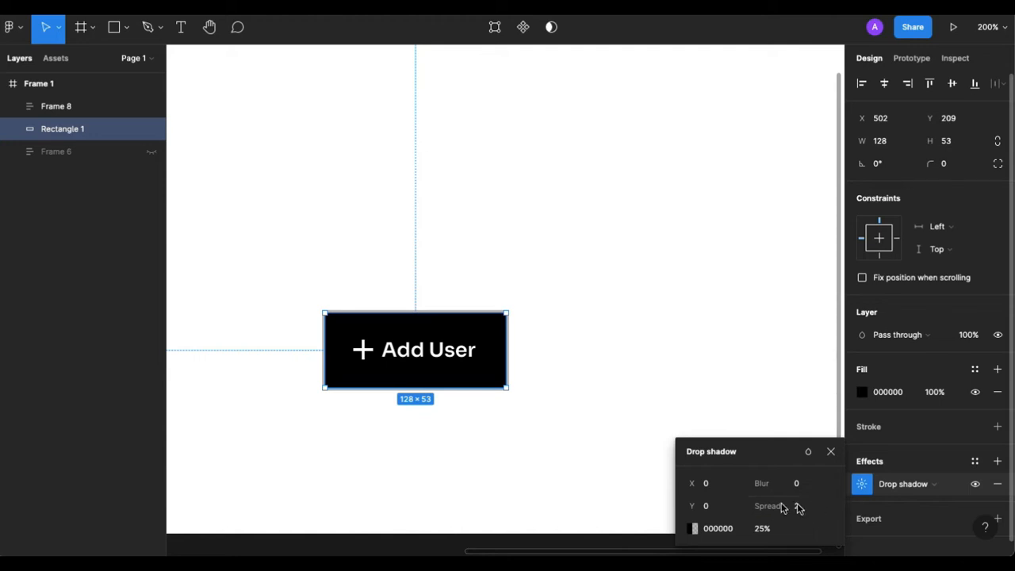
left_click(597, 450)
scroll(389, 372, "up", 1)
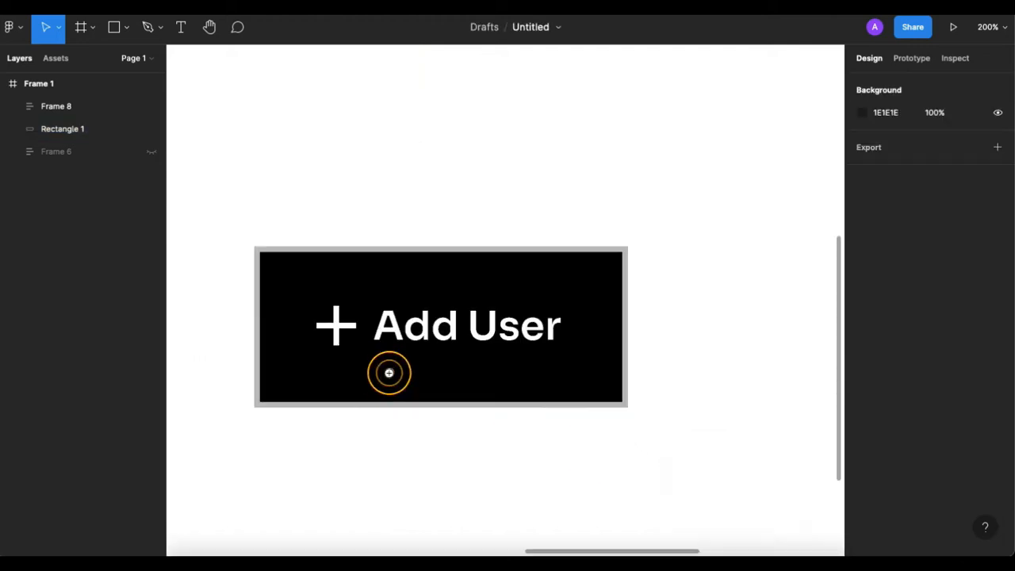
scroll(392, 374, "up", 1)
scroll(407, 381, "down", 1)
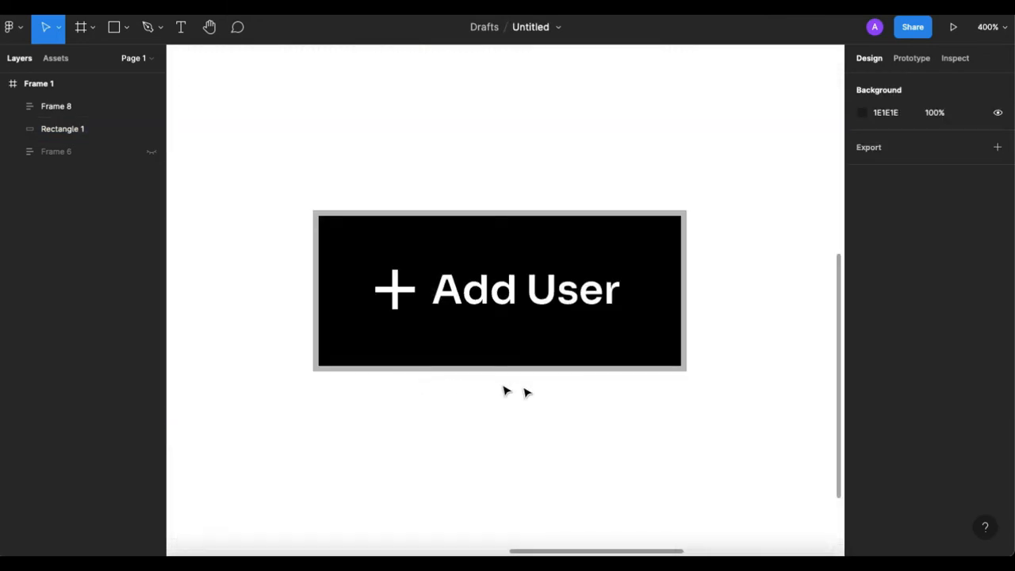
Add a second drop shadow effect to Rectangle 1.
left_click(40, 128)
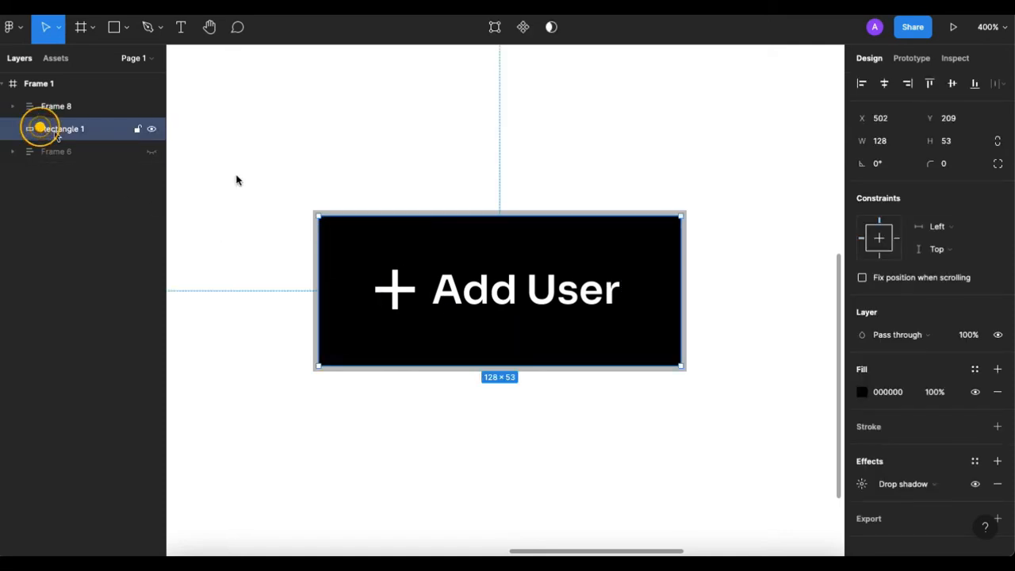
left_click(973, 463)
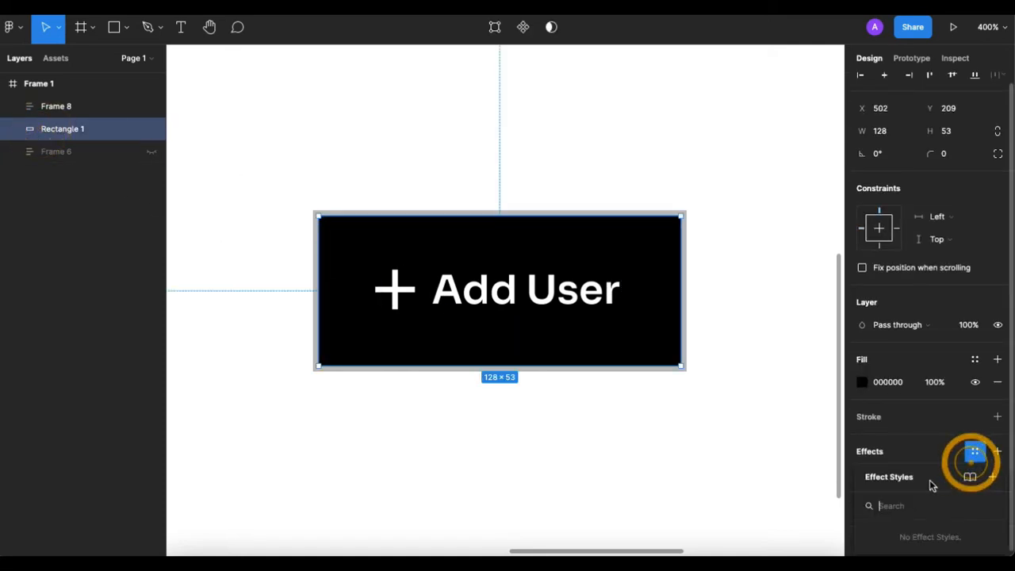
left_click(940, 452)
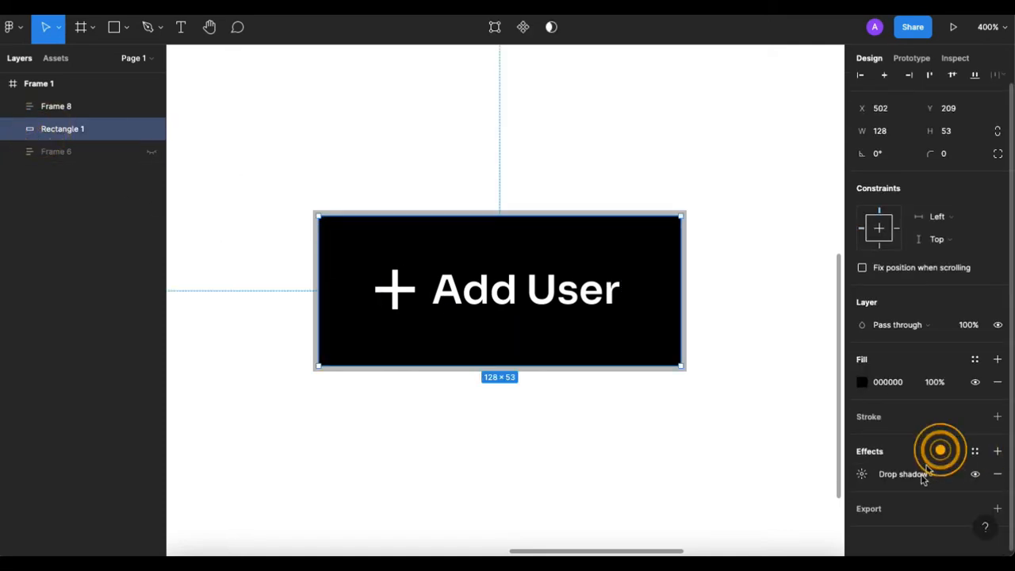
left_click(998, 451)
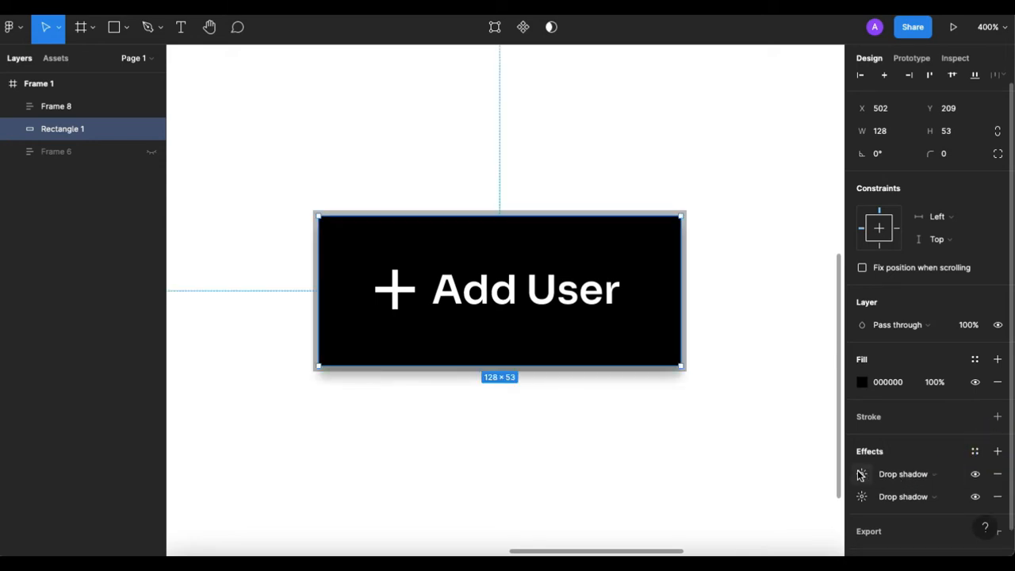
Set the opacity of Rectangle 1's original drop shadow, the one with spread 2, to 100%.
left_click(862, 496)
left_click(770, 531)
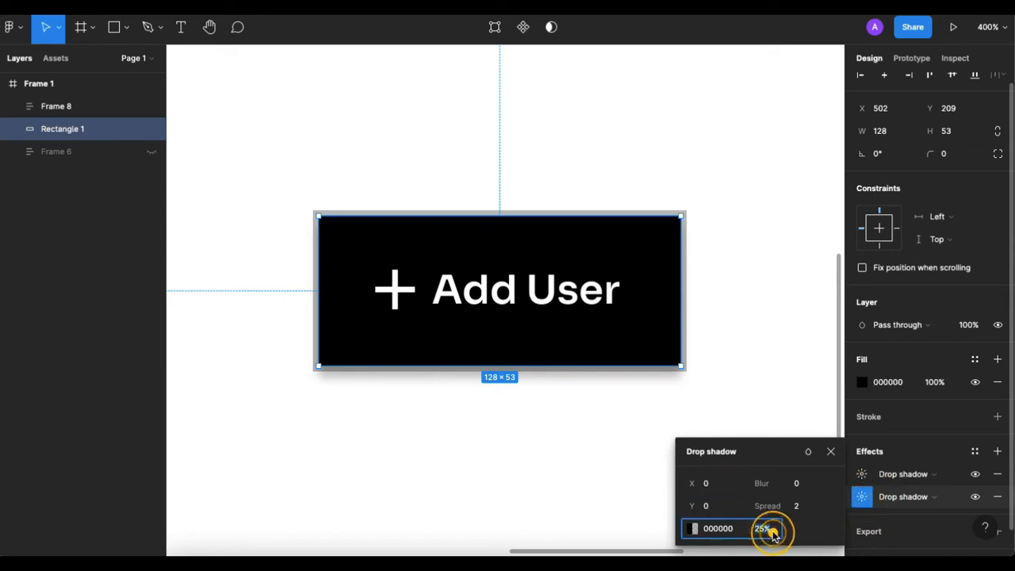
type("1")
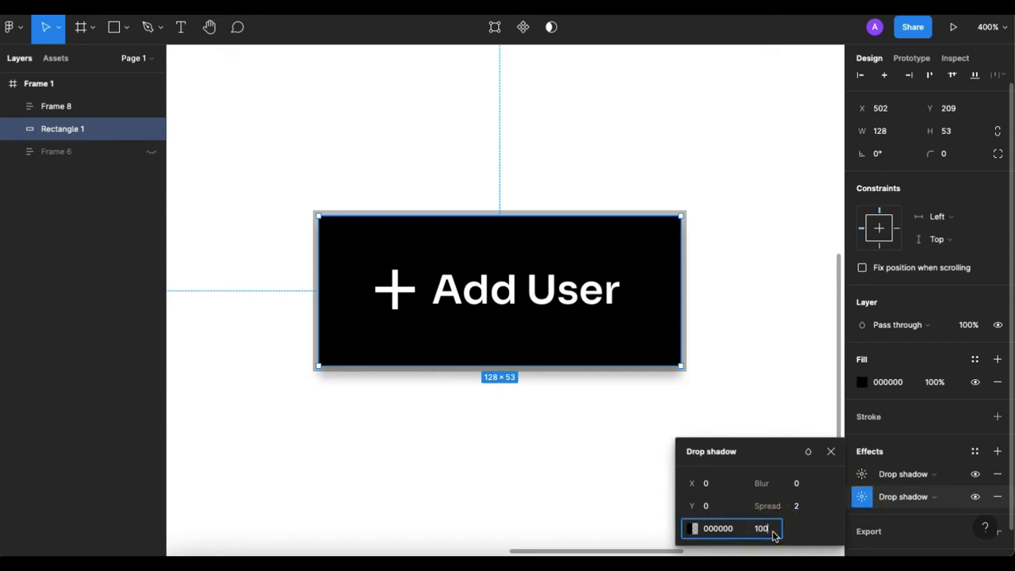
type("00")
key("Return")
Change the newly added drop shadow's colour to white (FFFFFF) at 100% opacity.
left_click(854, 474)
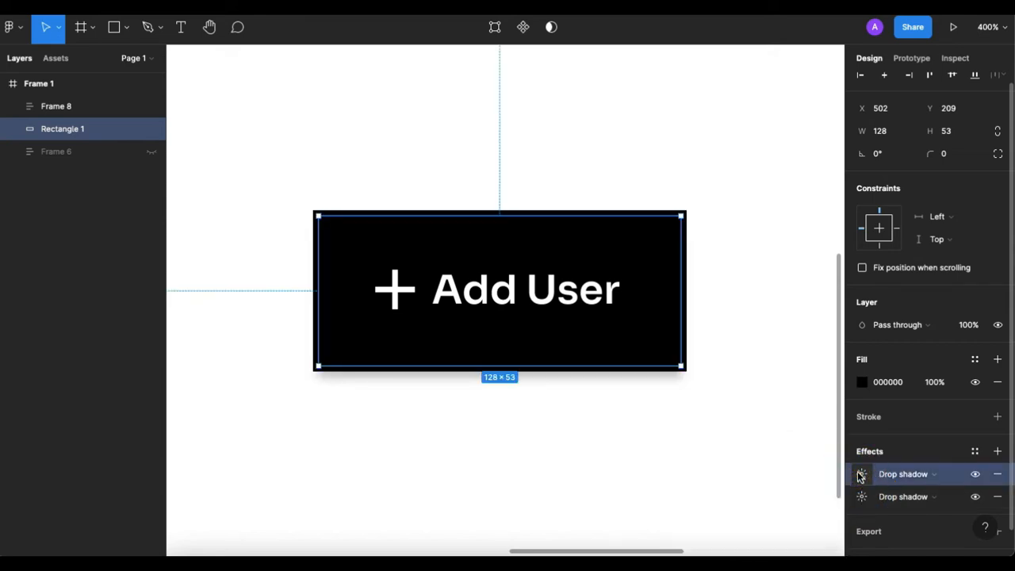
left_click(862, 473)
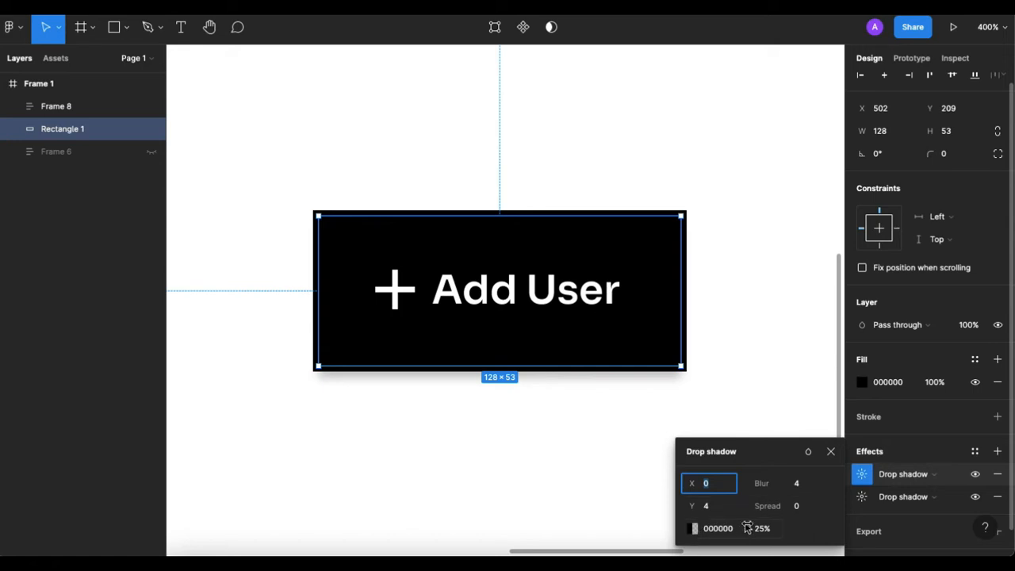
left_click(694, 528)
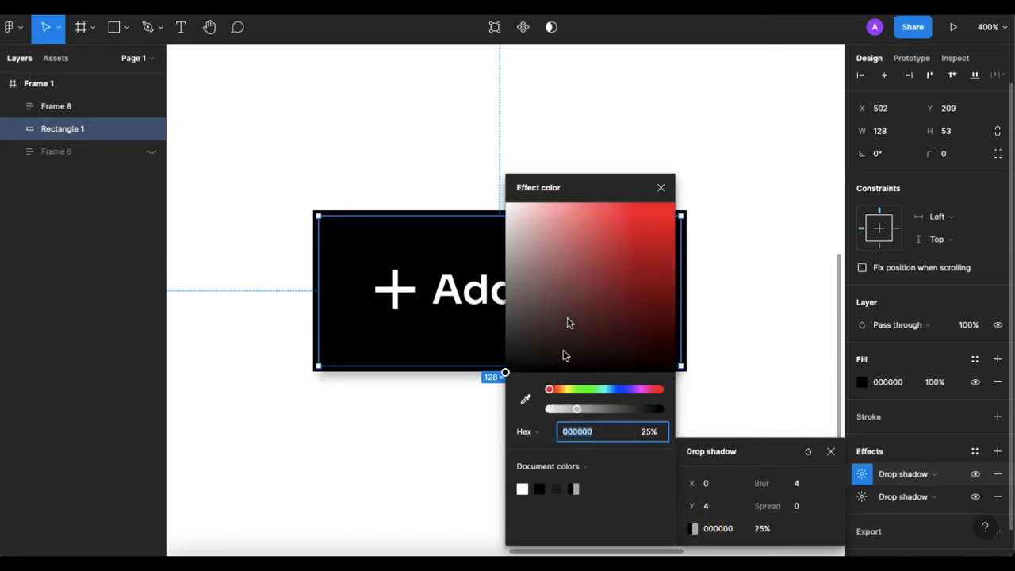
left_click_drag(567, 313, 464, 191)
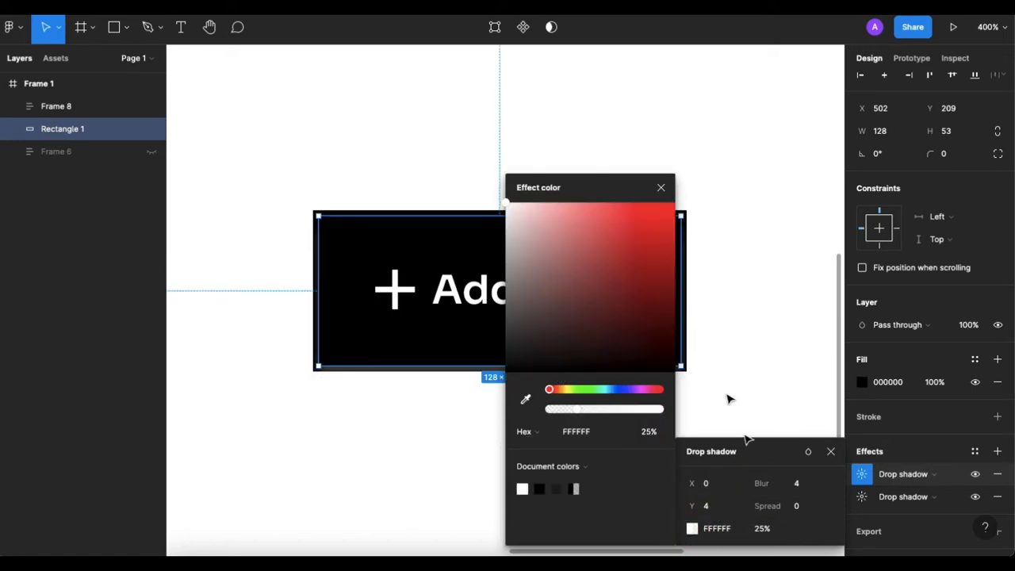
key("Return")
left_click(759, 528)
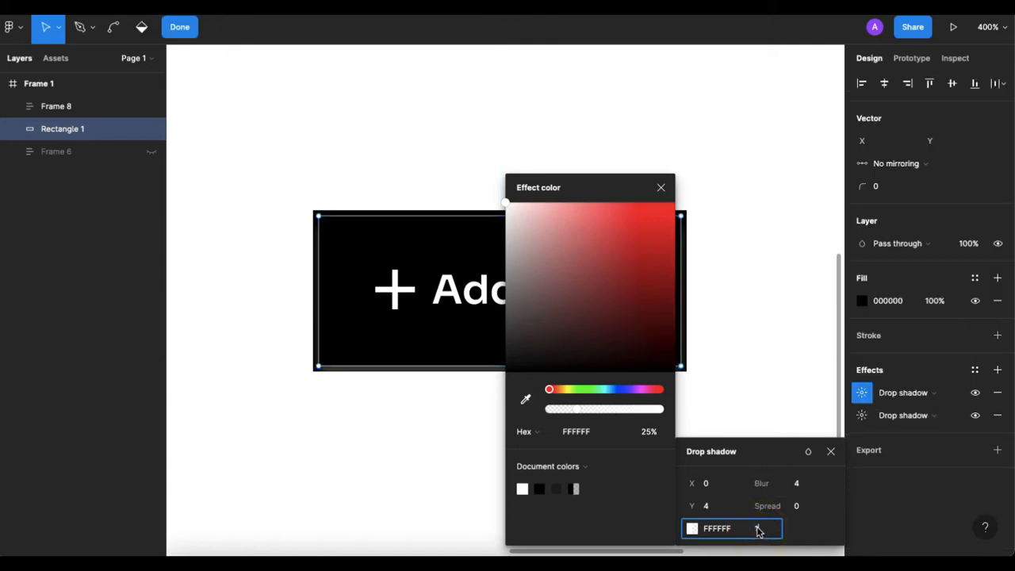
key("Return")
Set the white drop shadow's blur and Y offset to 0 and its spread to 1, and leave vector editing.
left_click(785, 483)
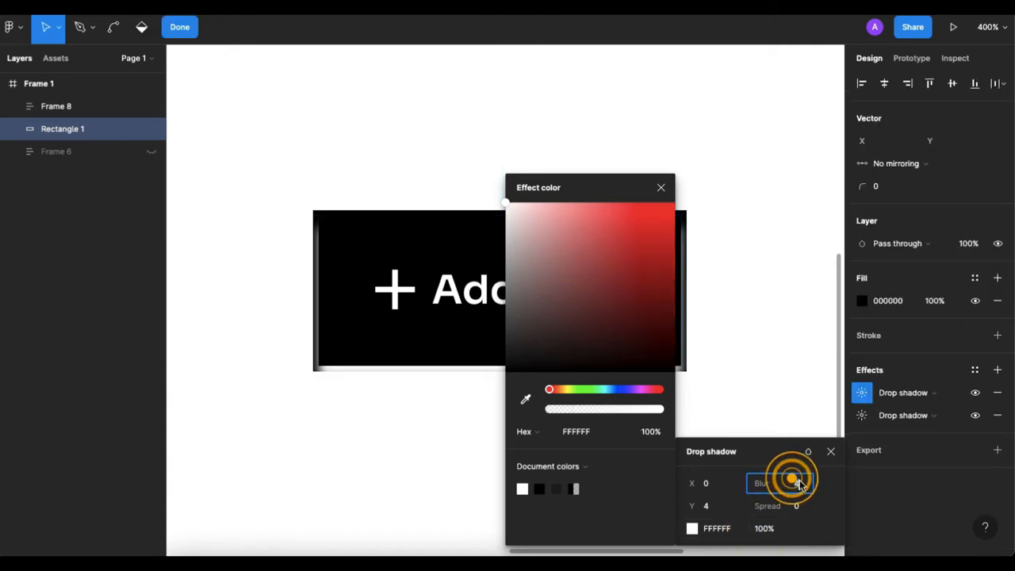
type("0")
left_click(723, 507)
type("0")
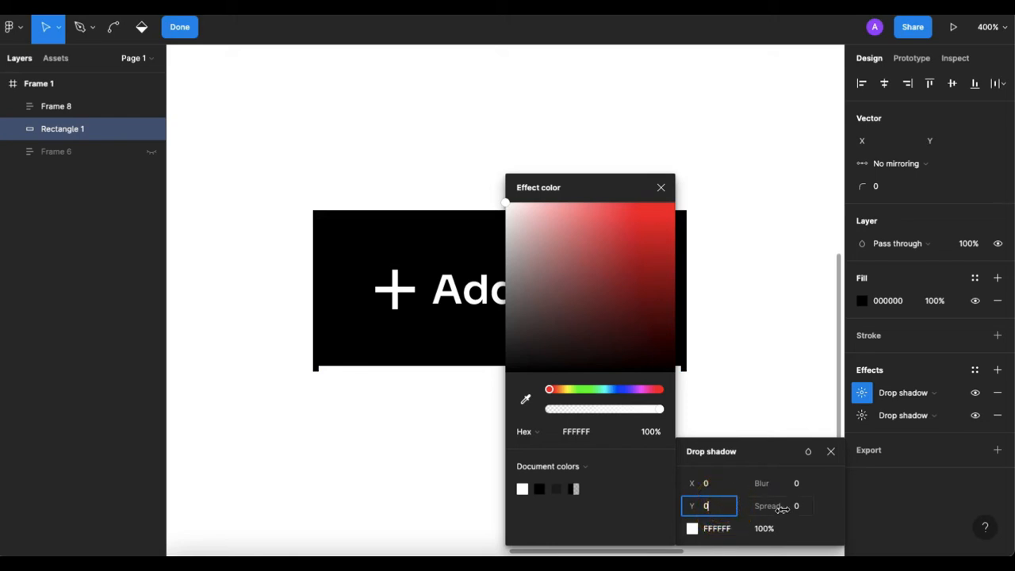
left_click(790, 508)
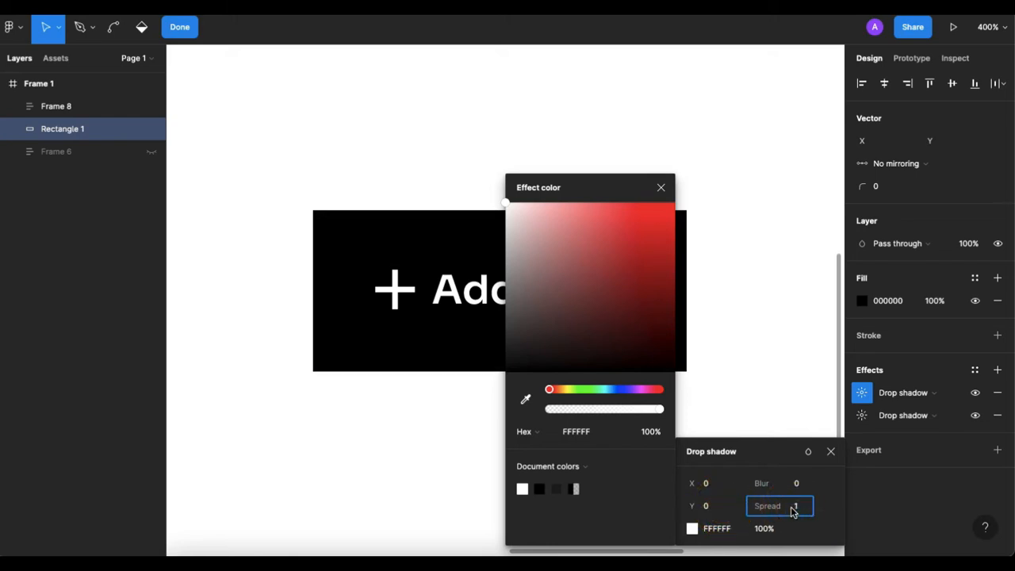
key("Return")
left_click(661, 188)
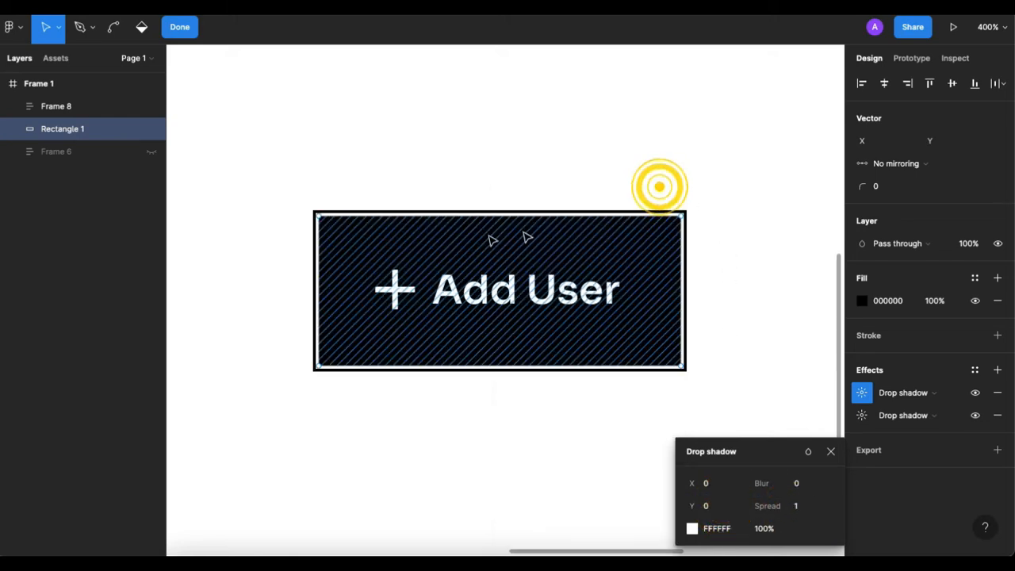
left_click(576, 181)
Move Frame 8 off Rectangle 1 and undo the move.
left_click(53, 111)
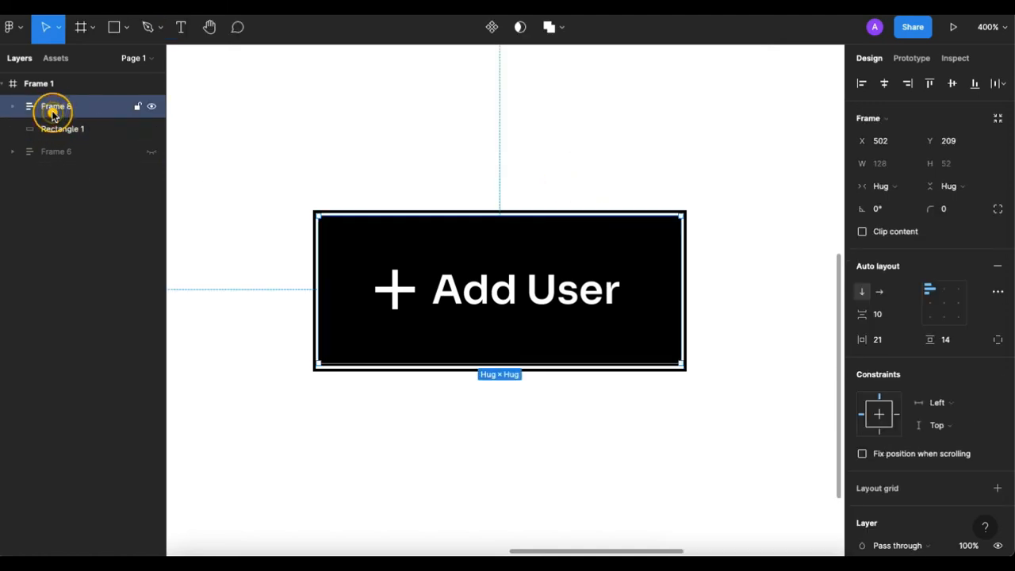
left_click_drag(513, 295, 664, 462)
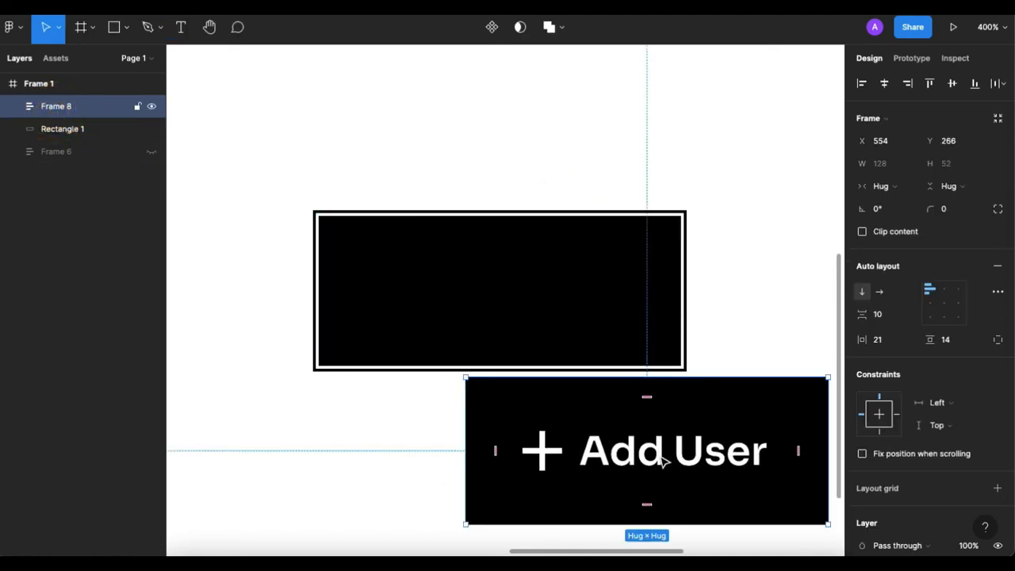
key("ctrl+z")
left_click(50, 128)
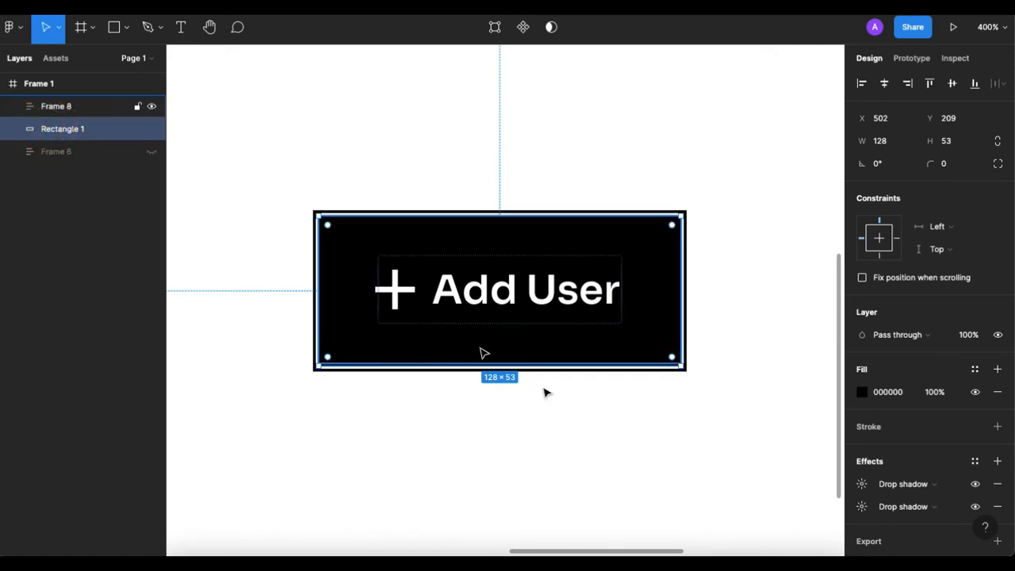
left_click(628, 482)
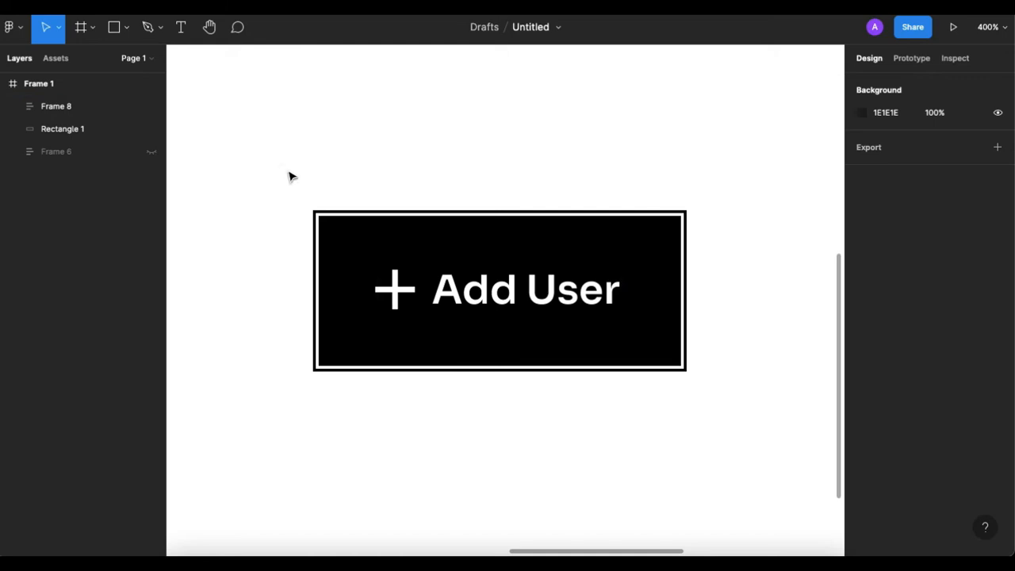
Combine Frame 8 and Rectangle 1 into one auto layout frame.
left_click_drag(287, 170, 438, 288)
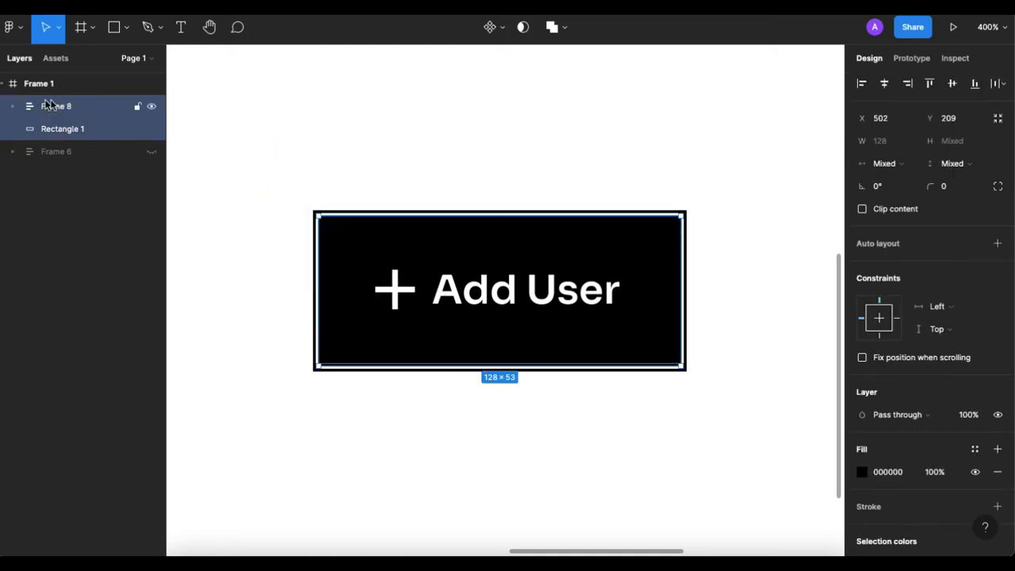
left_click(996, 246)
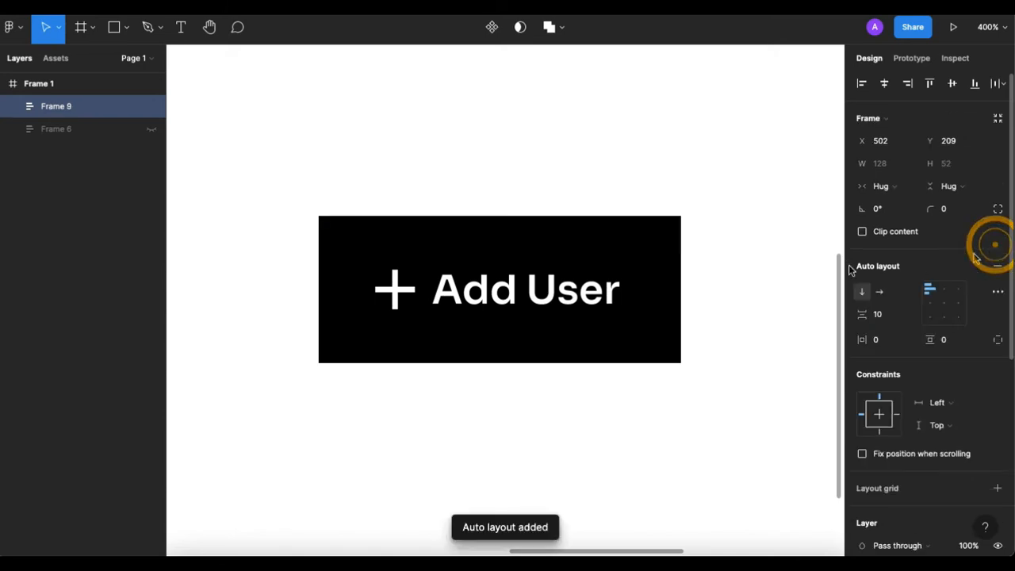
left_click(436, 101)
left_click(421, 220)
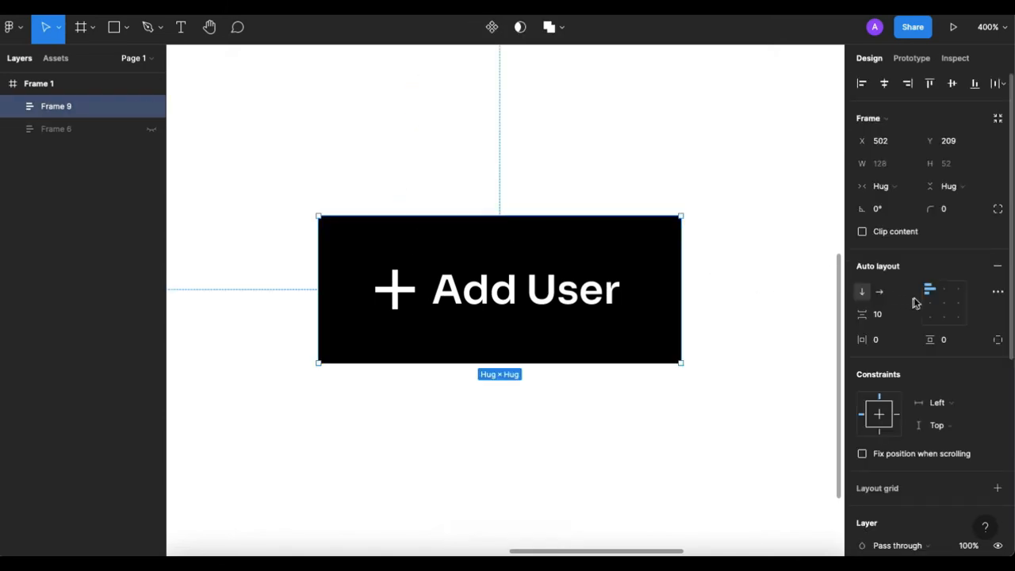
Set the combined frame's auto layout to horizontal with centred alignment and enable Clip content.
left_click(878, 292)
left_click(943, 304)
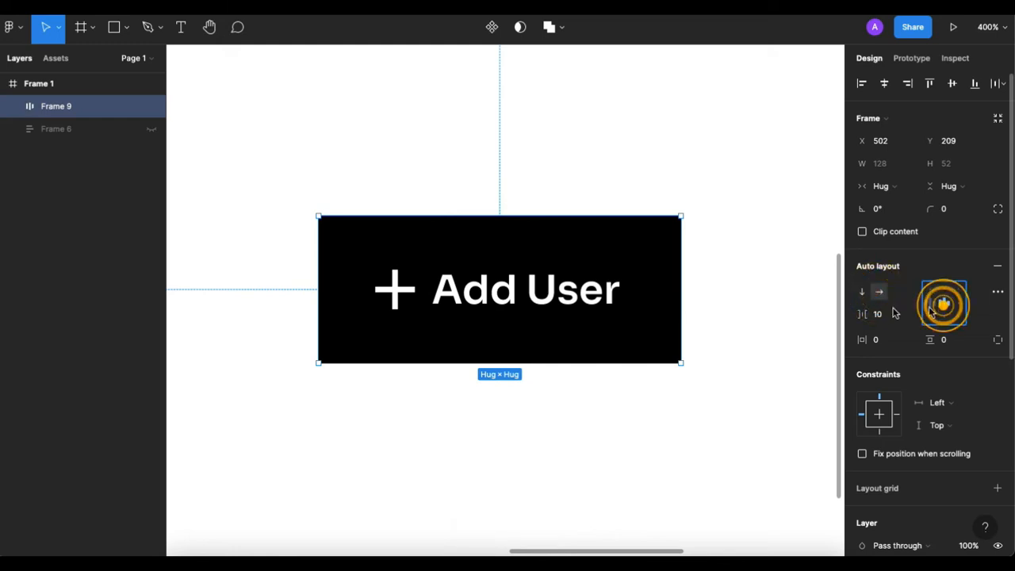
left_click(863, 231)
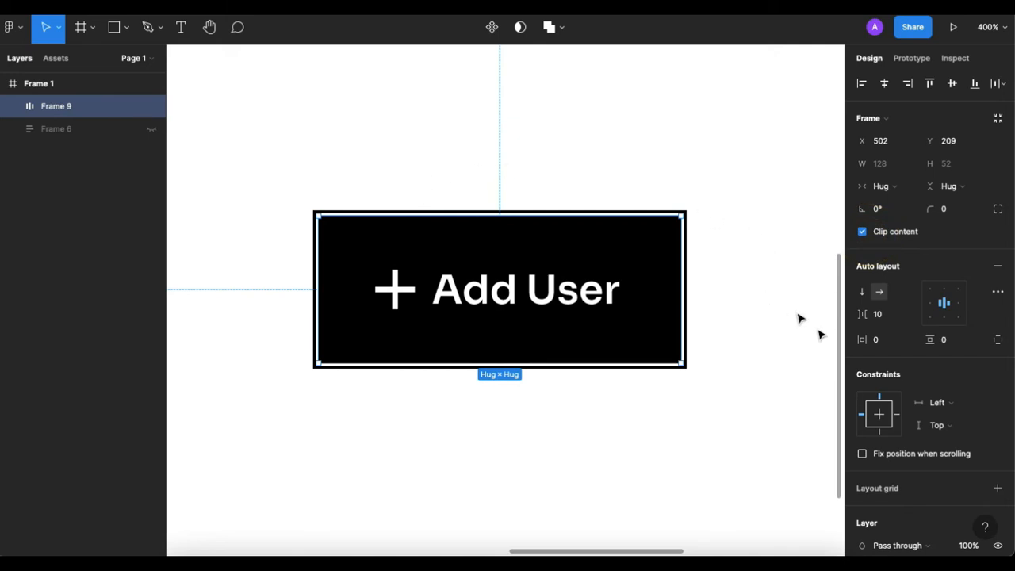
scroll(821, 334, "down", 6)
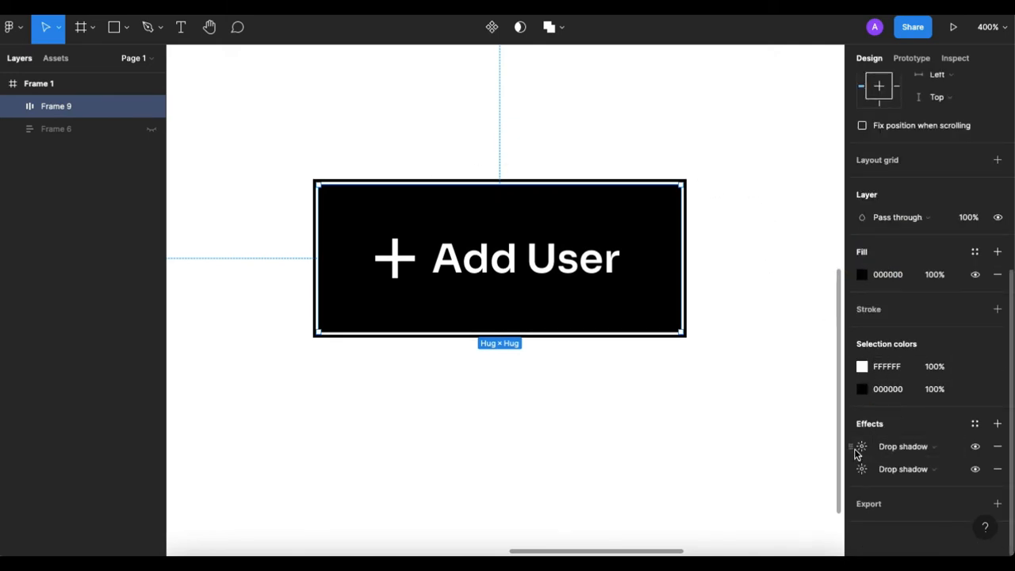
Show the hidden Frame 6 to compare its offset outline with the Add User button, and hide it again.
left_click(151, 129)
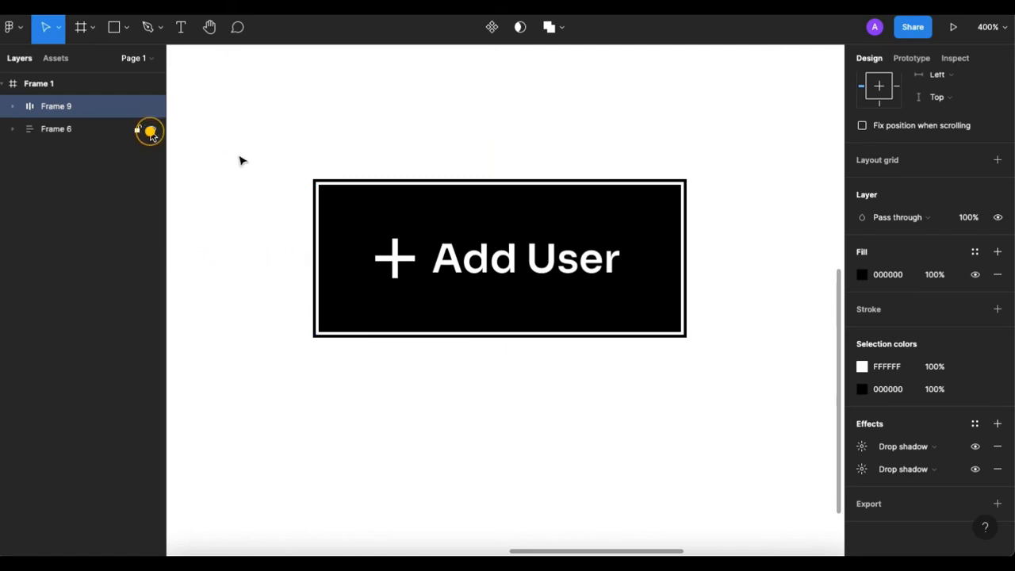
scroll(479, 189, "up", 3)
left_click_drag(468, 165, 476, 394)
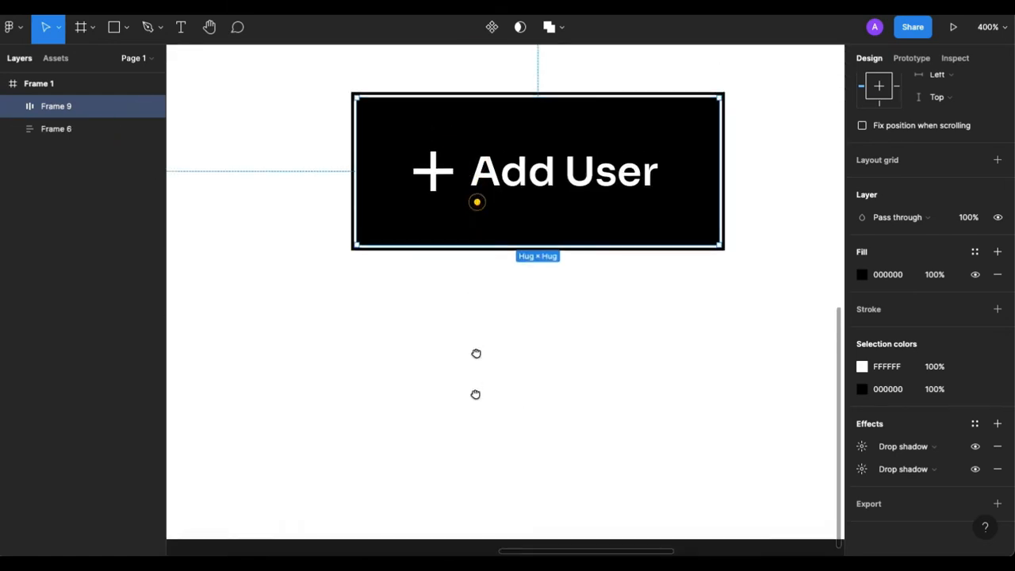
left_click_drag(478, 201, 476, 382)
left_click_drag(485, 240, 480, 354)
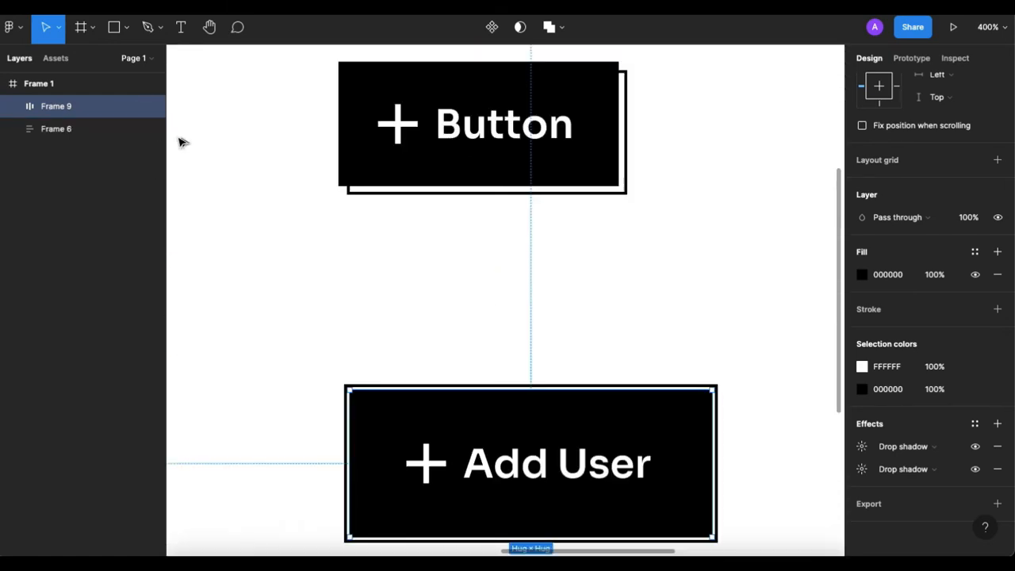
left_click(151, 131)
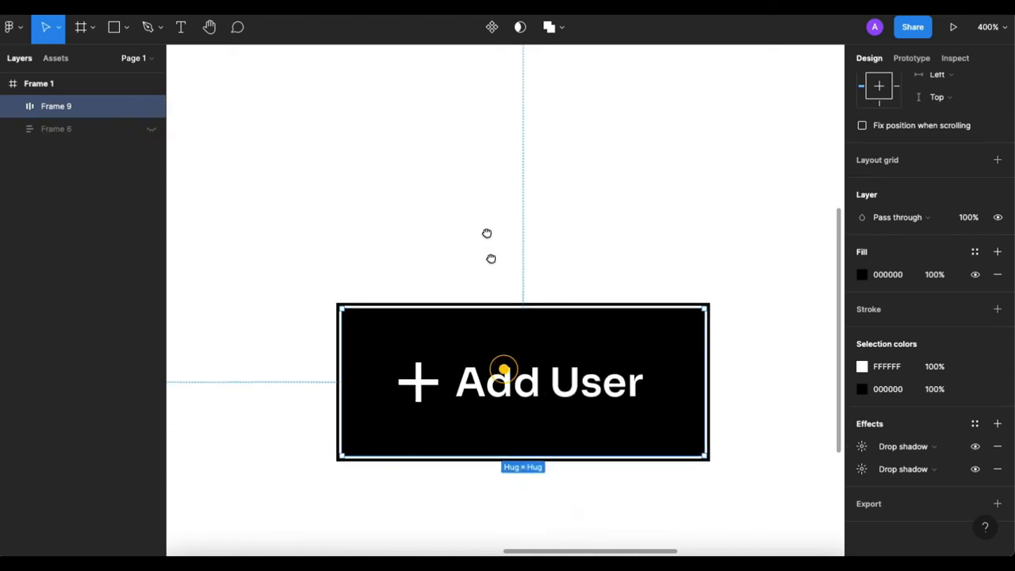
Try replacing the Add User label with "fvffdvdvf" to test the button's resizing, and undo the text change.
left_click_drag(503, 365, 486, 191)
double_click(589, 333)
double_click(589, 329)
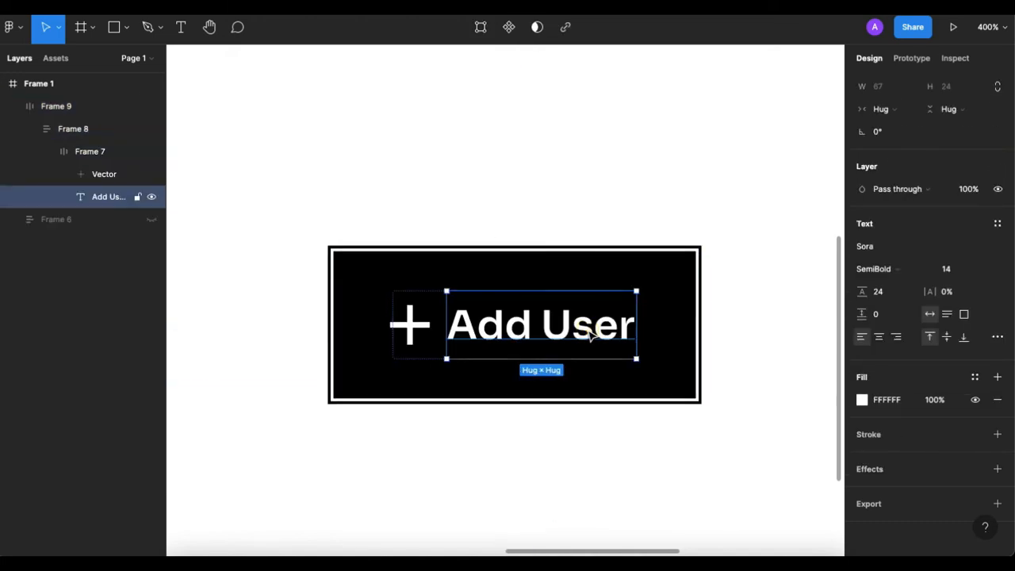
double_click(590, 328)
type("fvffdvdvf")
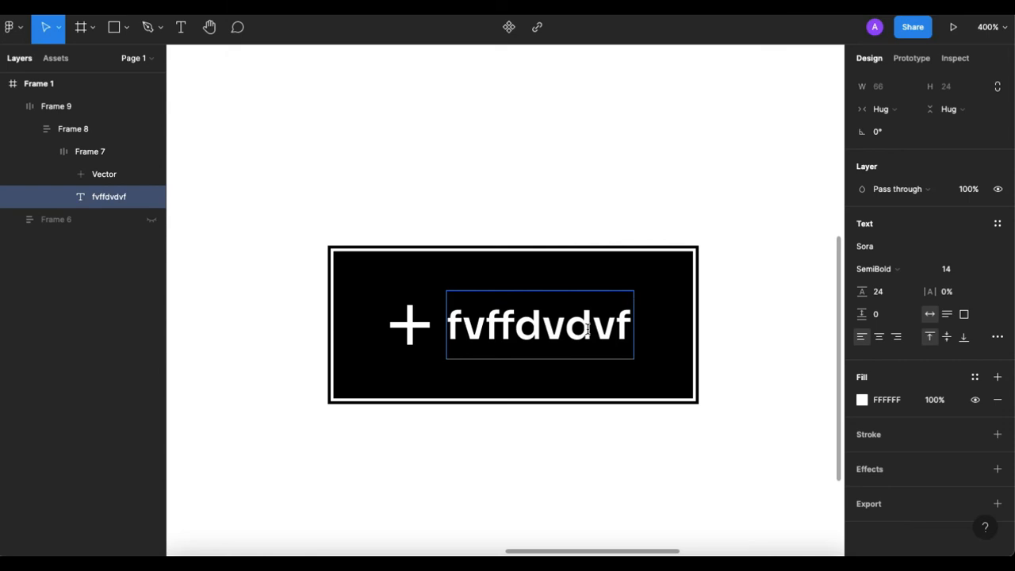
key("ctrl+z")
key("Escape")
left_click(473, 168)
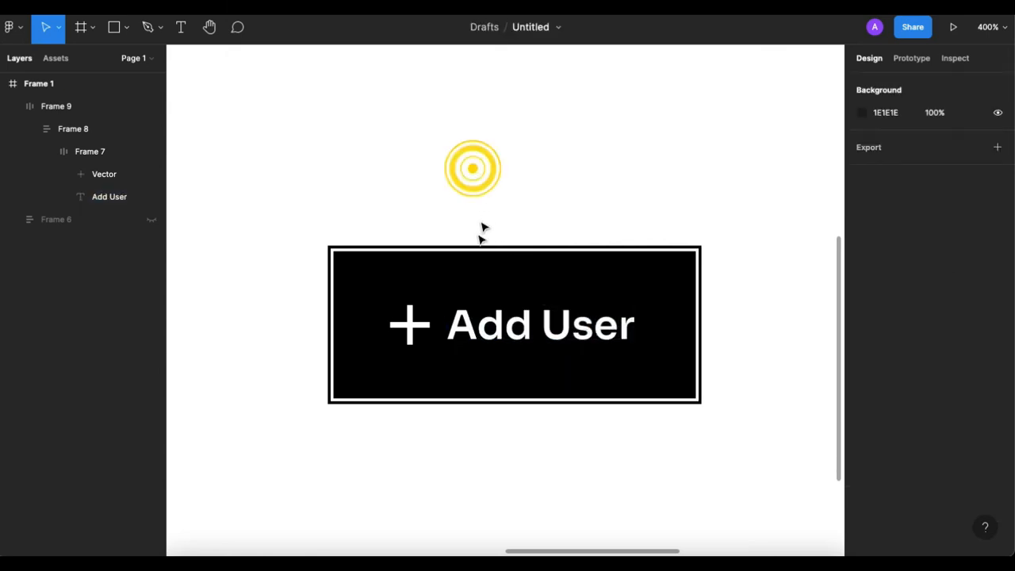
Set the X and Y offsets of Frame 9's black drop shadow to 4.
left_click(484, 276)
left_click(520, 321)
scroll(519, 322, "down", 3)
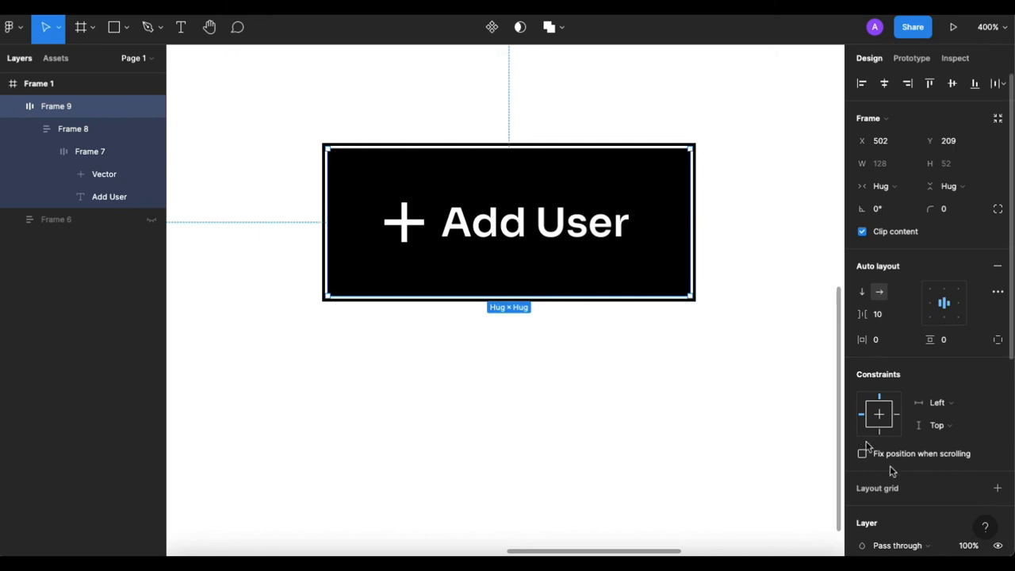
scroll(896, 472, "down", 5)
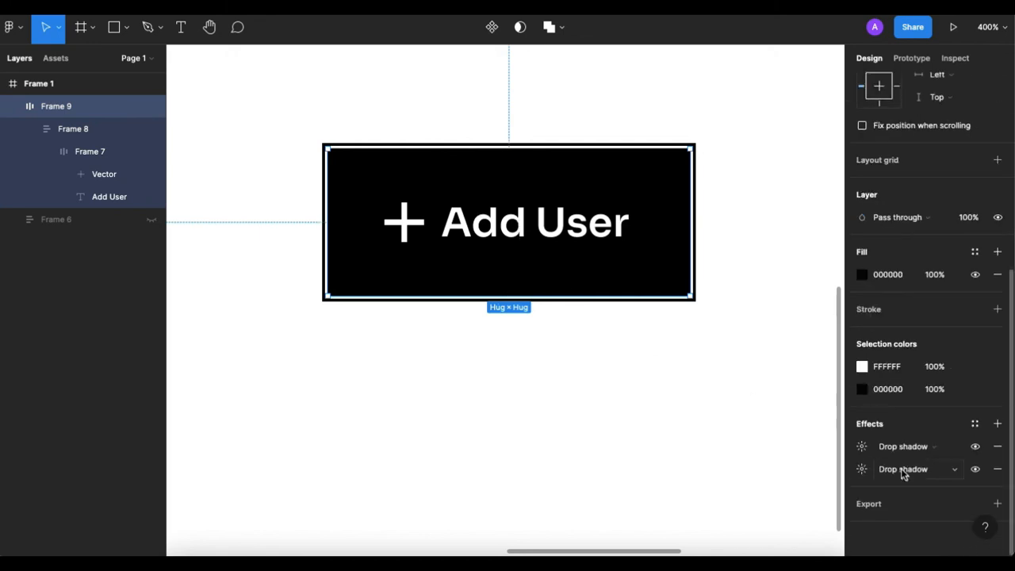
left_click(861, 470)
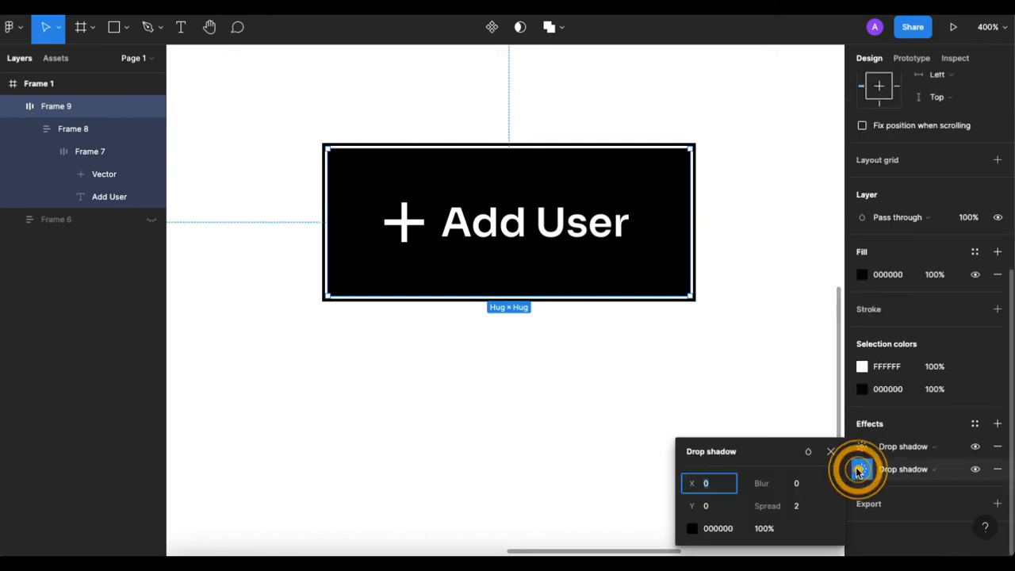
left_click(716, 505)
type("4")
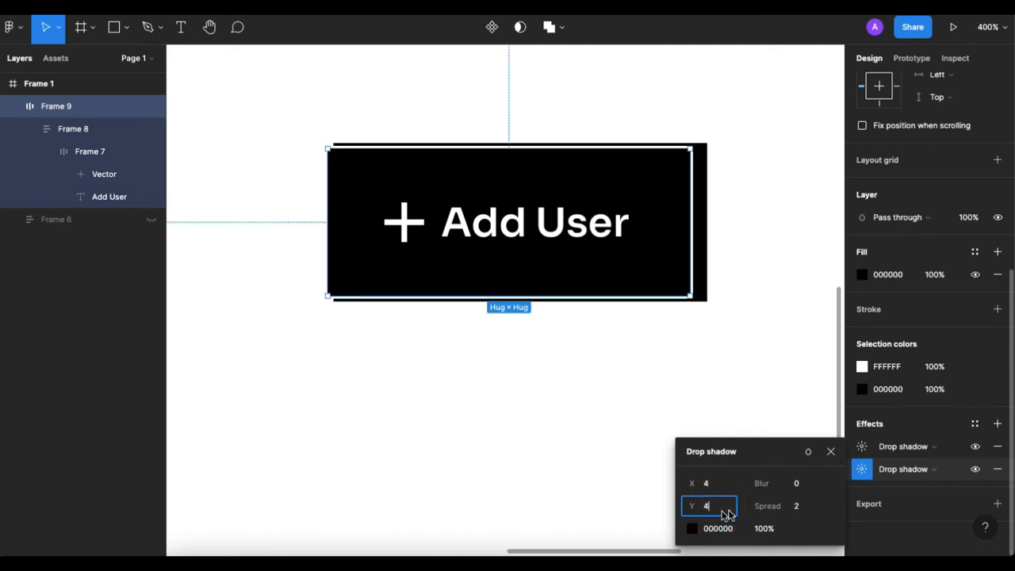
key("Return")
Set the X and Y offsets of Frame 9's white drop shadow to 4.
left_click(861, 447)
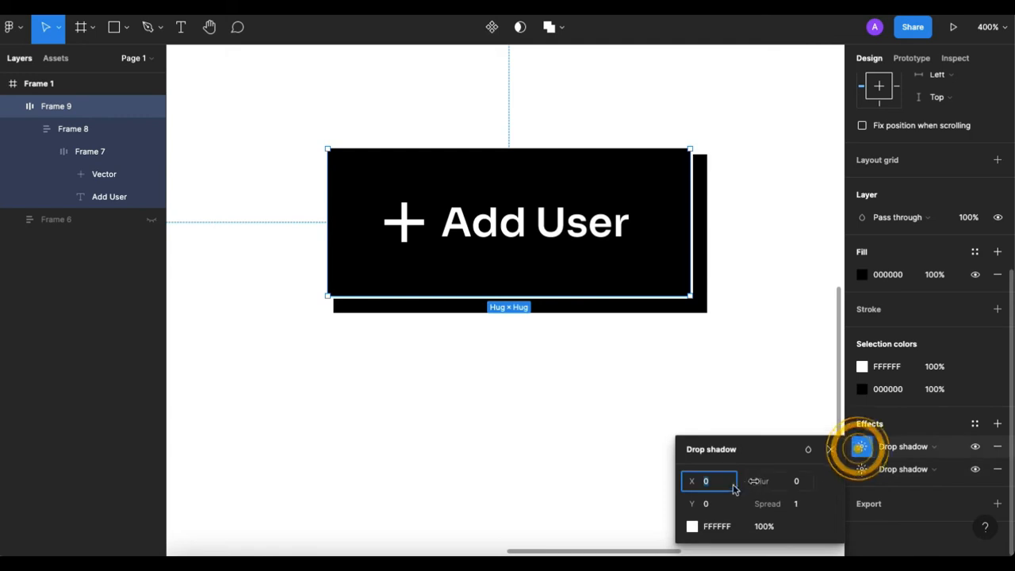
type("4")
left_click(717, 503)
type("4")
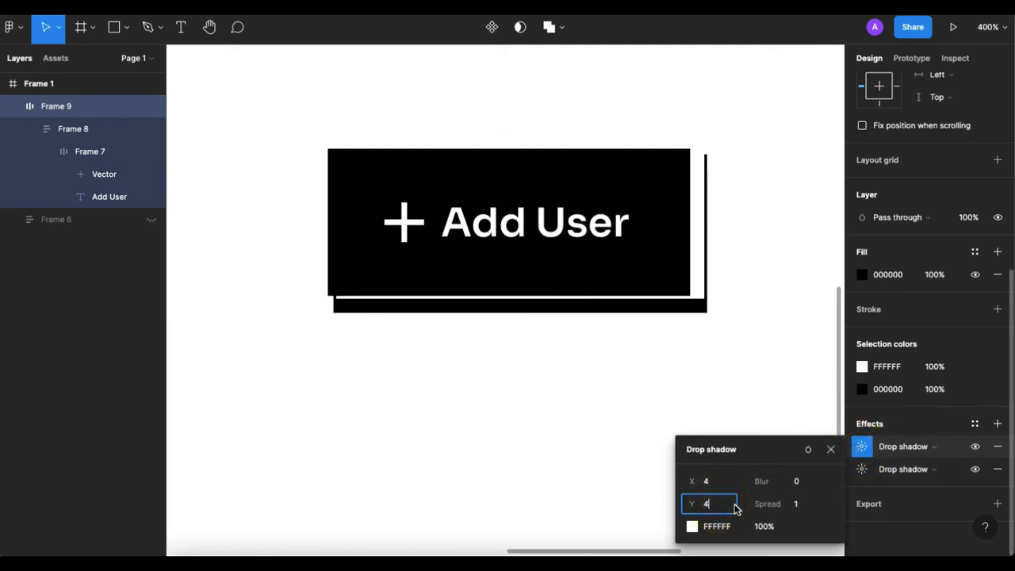
key("Return")
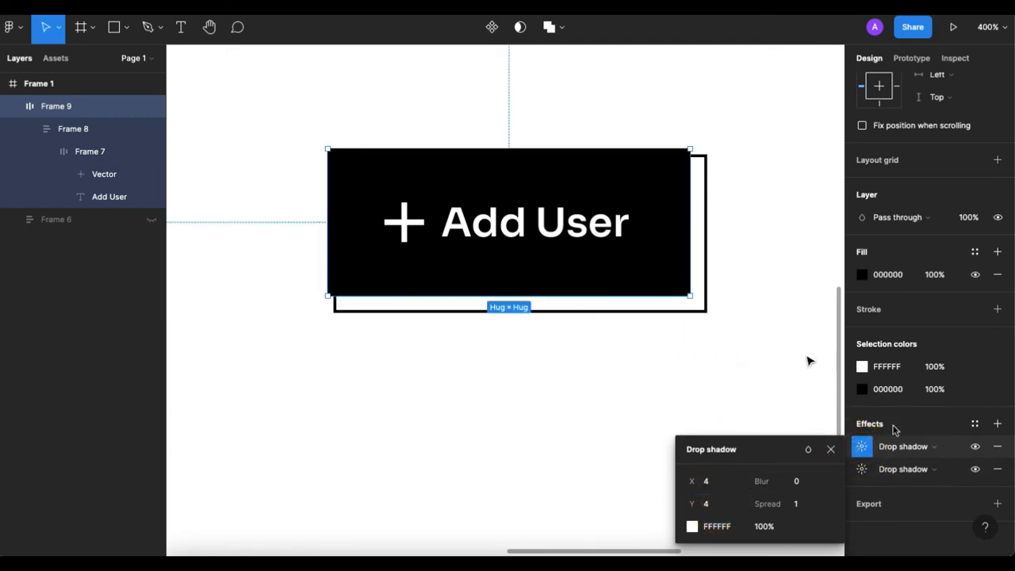
Set the white drop shadow's spread to -2 and reduce the black drop shadow's spread to thin the offset outline.
left_click(861, 471)
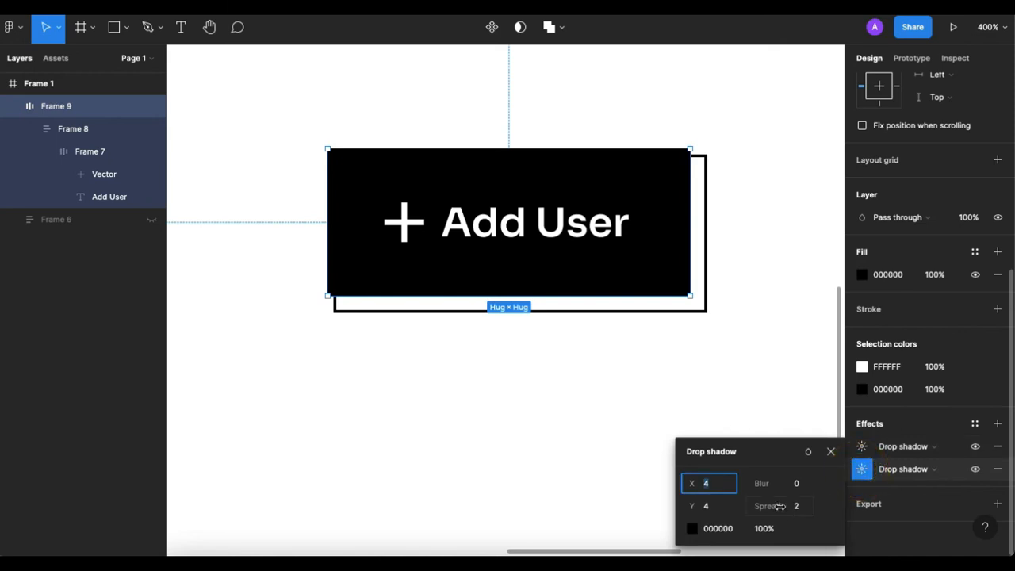
mouse_move(781, 506)
left_mouse_down()
mouse_move(797, 508)
mouse_move(773, 509)
left_mouse_up()
left_click(861, 448)
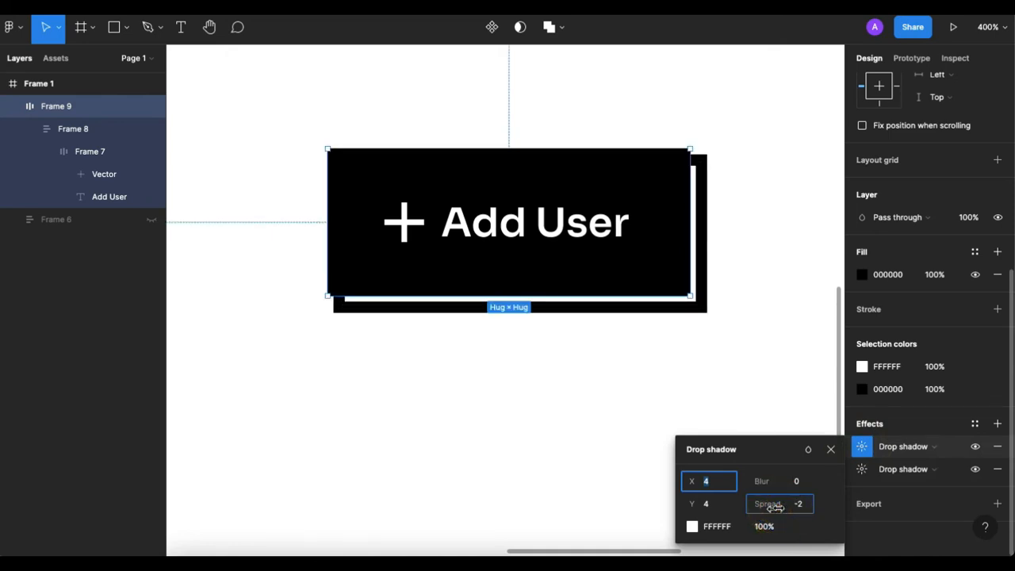
left_click(870, 469)
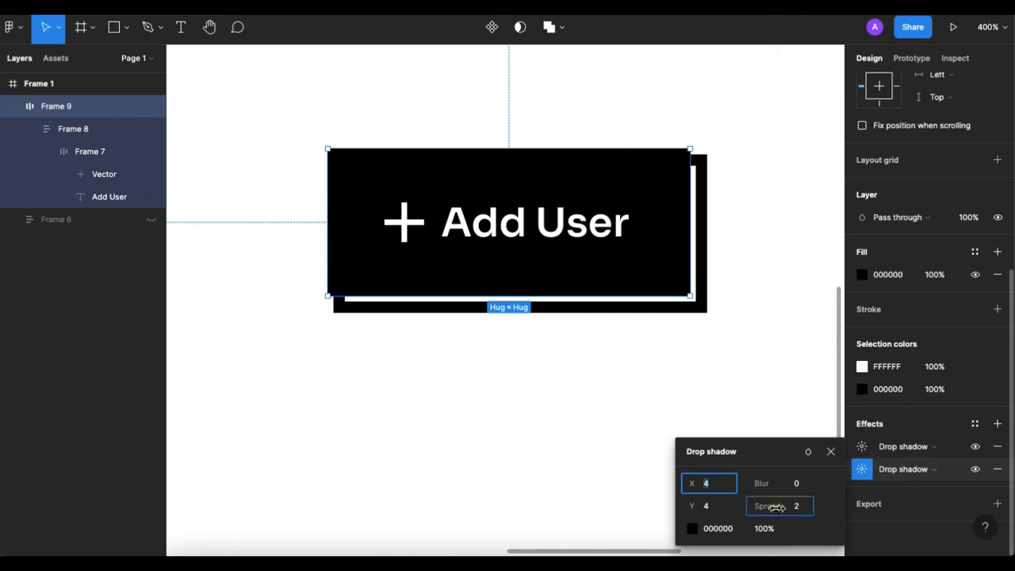
left_click(775, 507)
left_click_drag(775, 507, 774, 507)
left_click(694, 359)
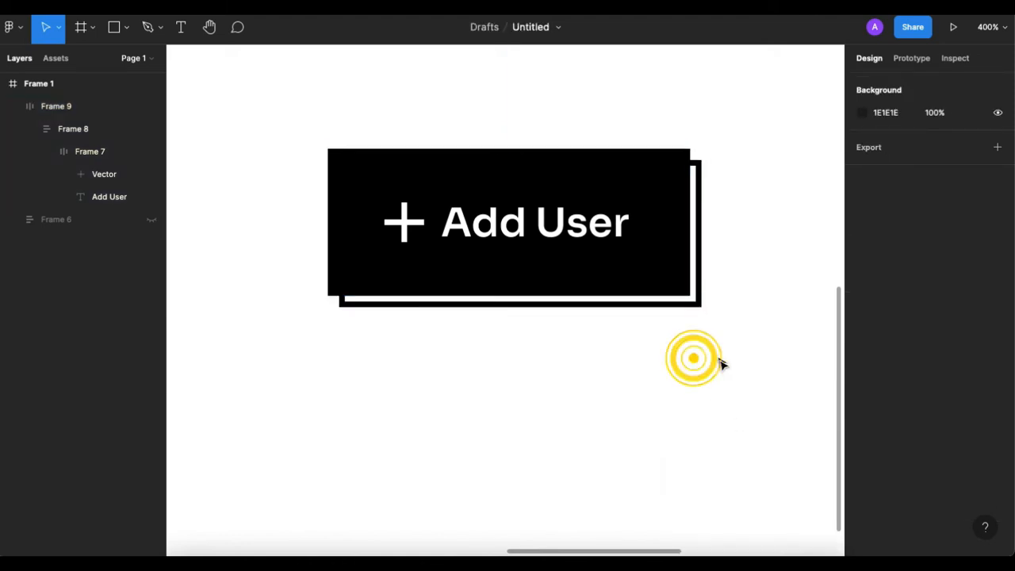
Change the button's label from Add User to "Create Account".
double_click(521, 237)
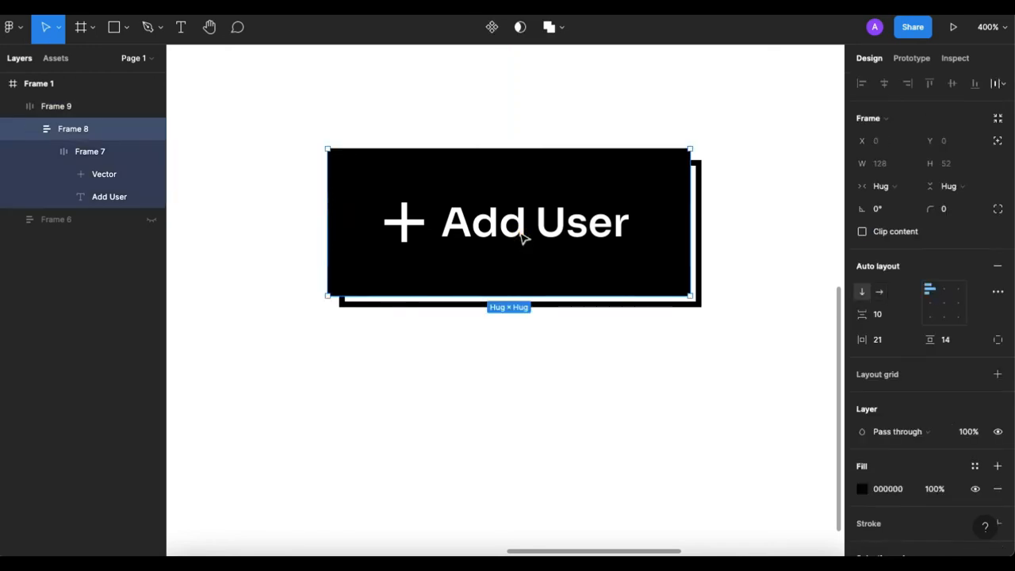
double_click(520, 233)
double_click(520, 233)
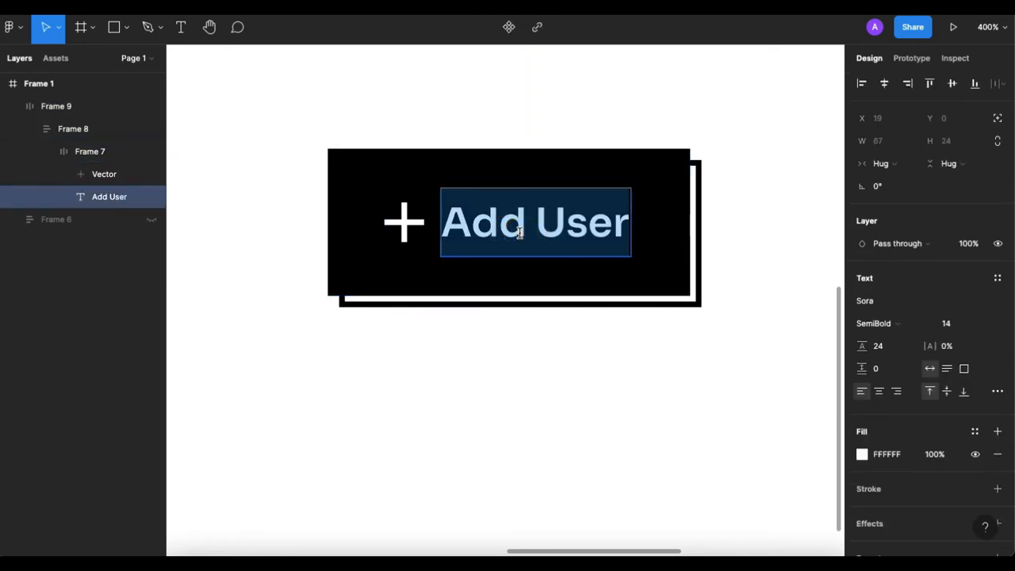
type("Crraye")
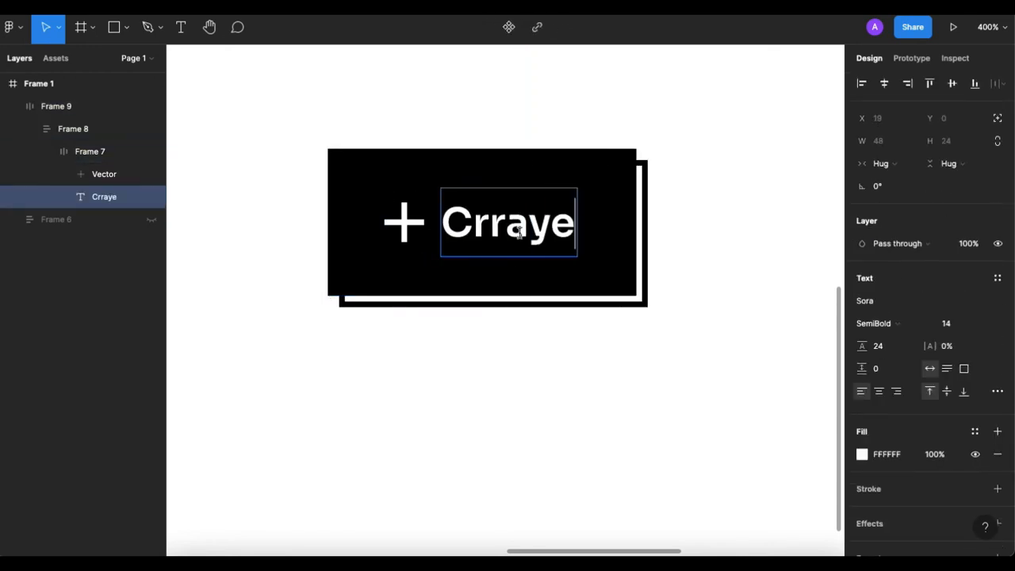
key("BackSpace")
key("BackSpace")
key("BackSpace")
key("BackSpace")
type("eate ")
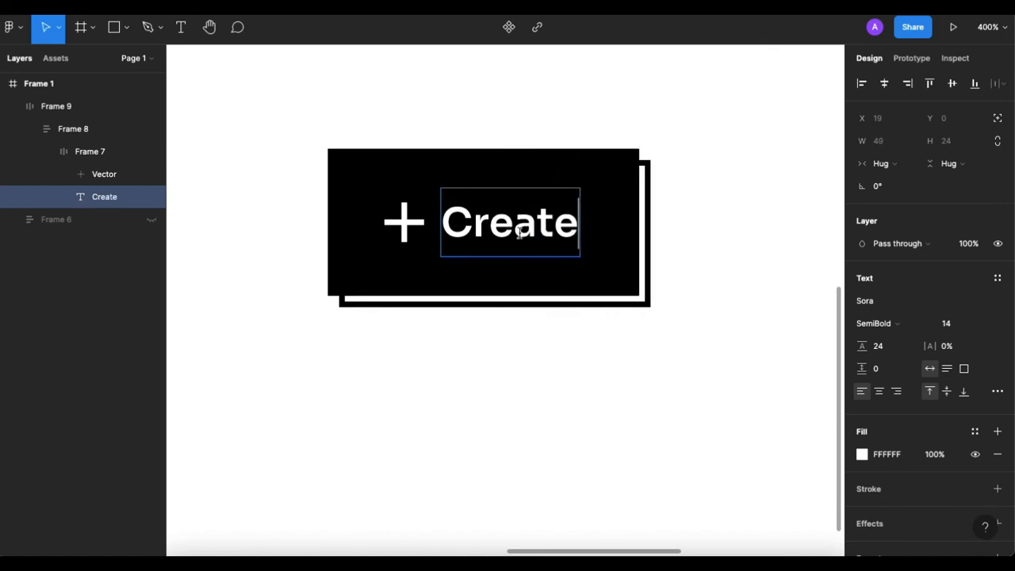
type("Acc")
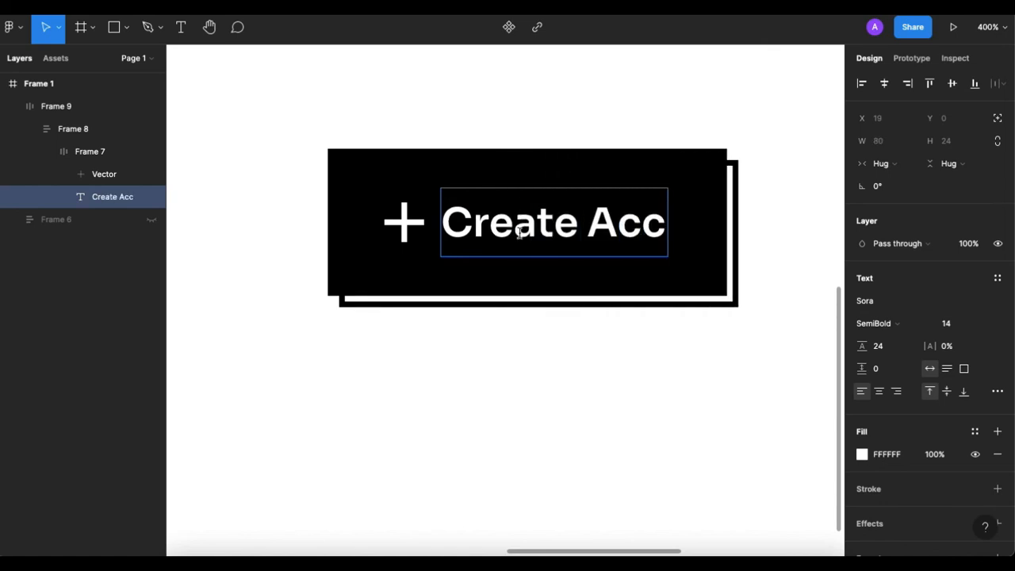
type("ount")
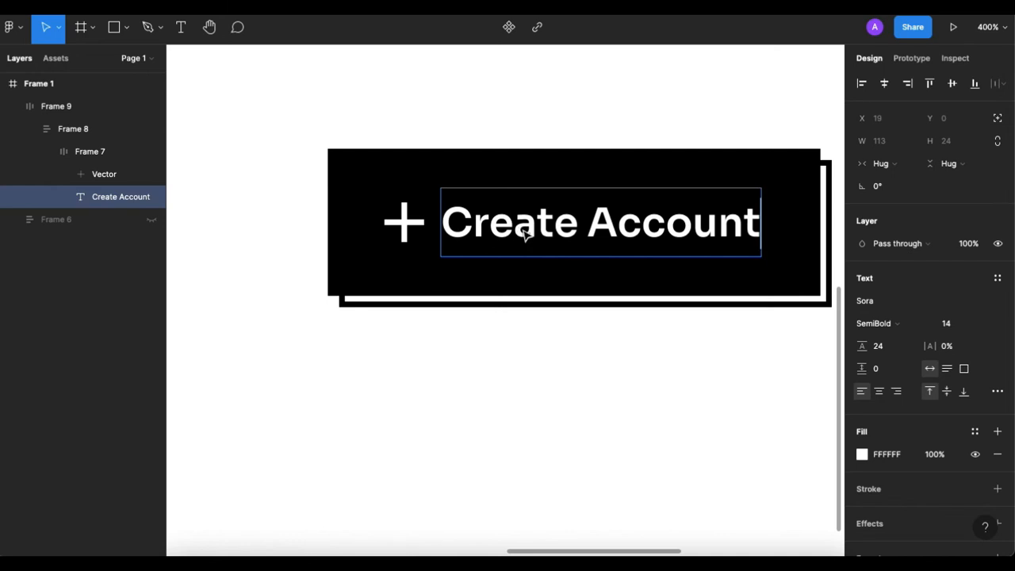
key("Escape")
left_click(687, 444)
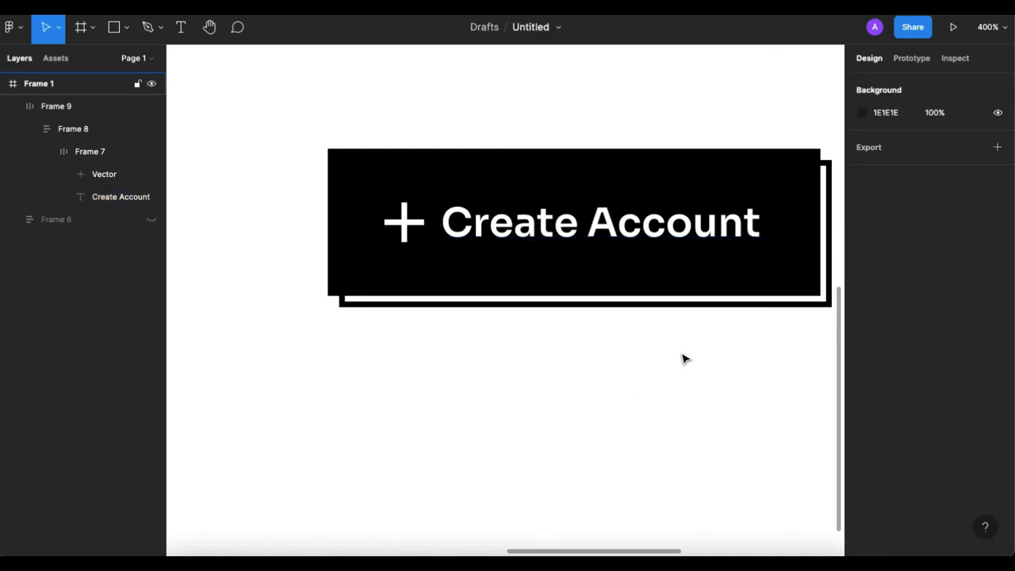
Duplicate the Create Account button directly above itself and combine both buttons into a component set.
key("minus")
left_click(624, 288)
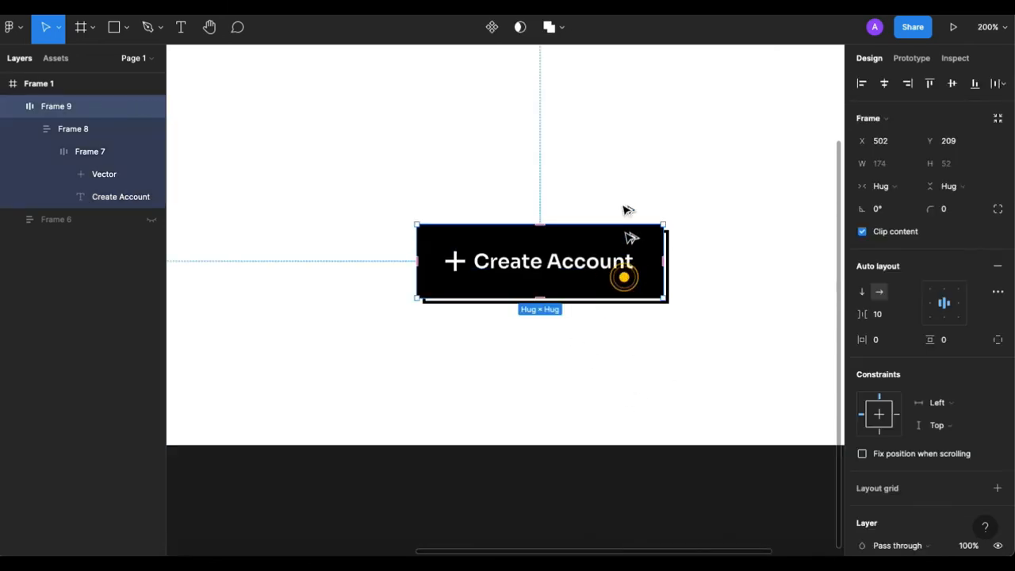
left_click_drag(624, 276, 624, 196)
left_click_drag(340, 100, 674, 294)
left_click(493, 26)
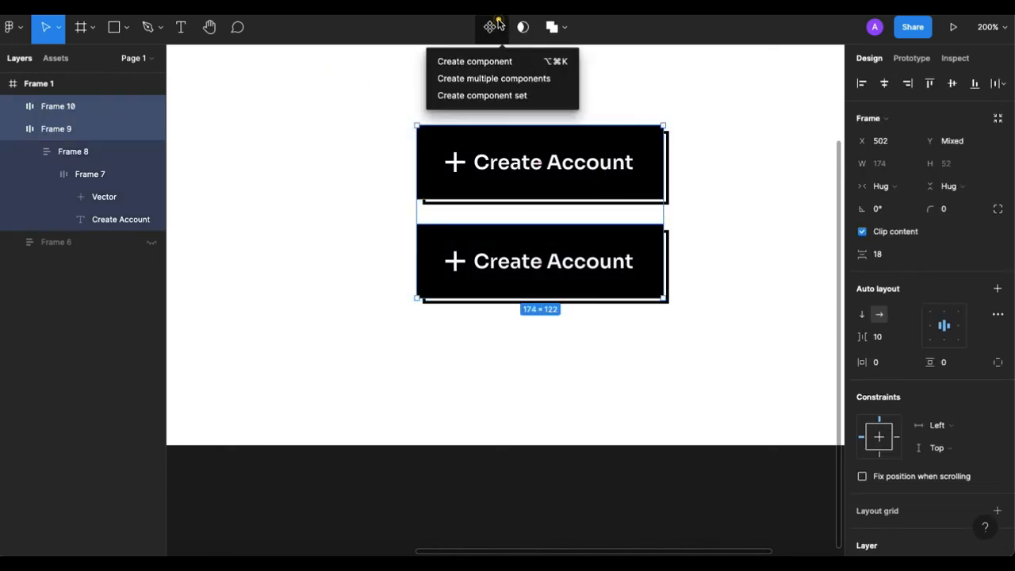
left_click(517, 96)
Change the label of the lower variant, Frame 9, to "ndbfbgbgb" and deselect it.
left_click_drag(726, 184, 661, 220)
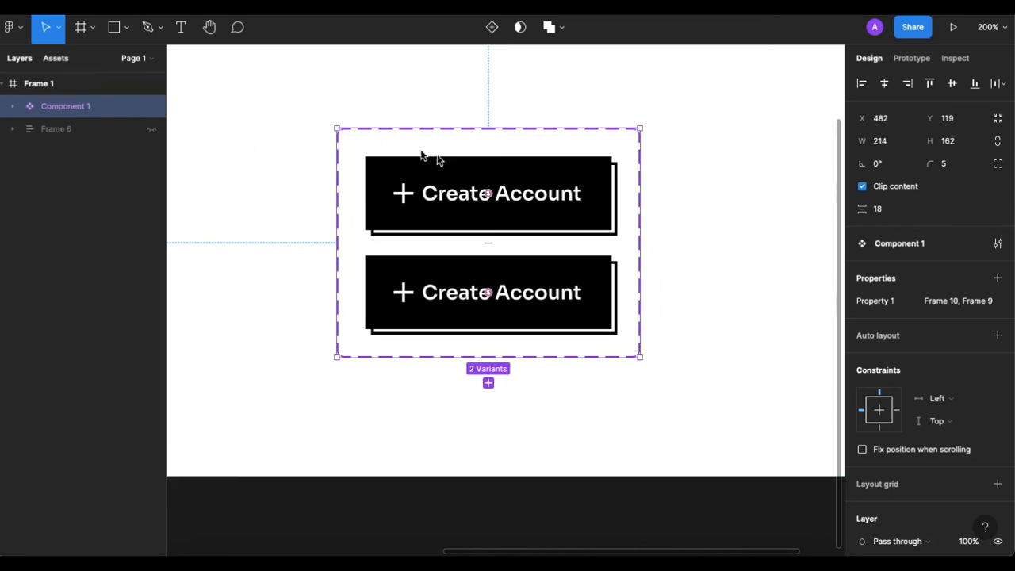
double_click(519, 292)
double_click(520, 292)
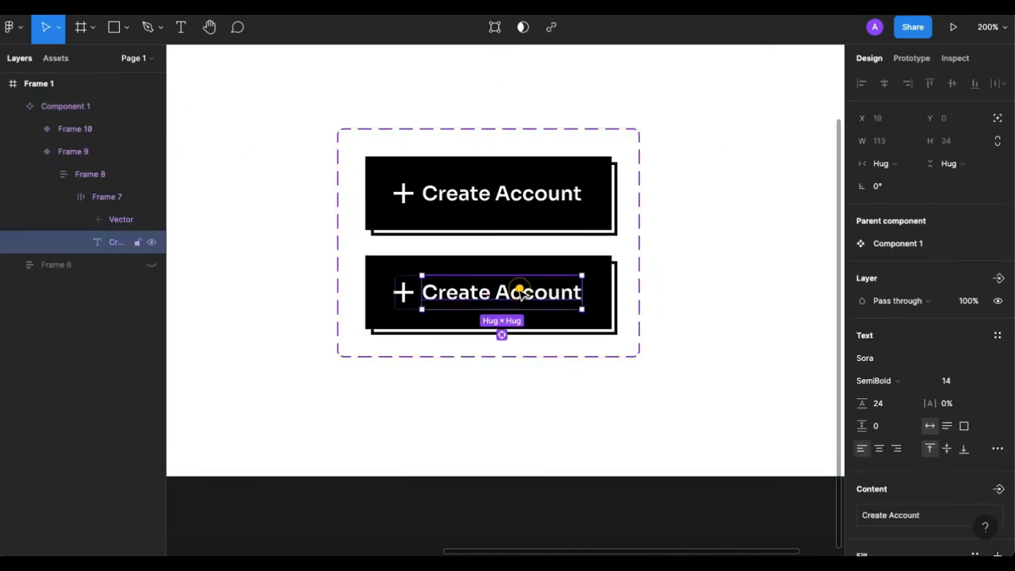
double_click(520, 292)
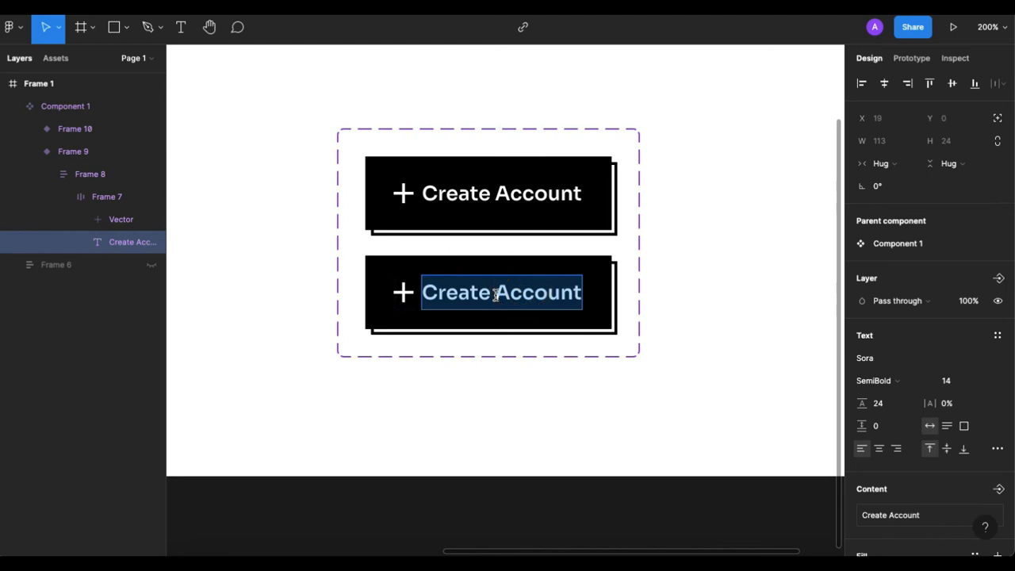
type("ndbfbgbgb")
key("Escape")
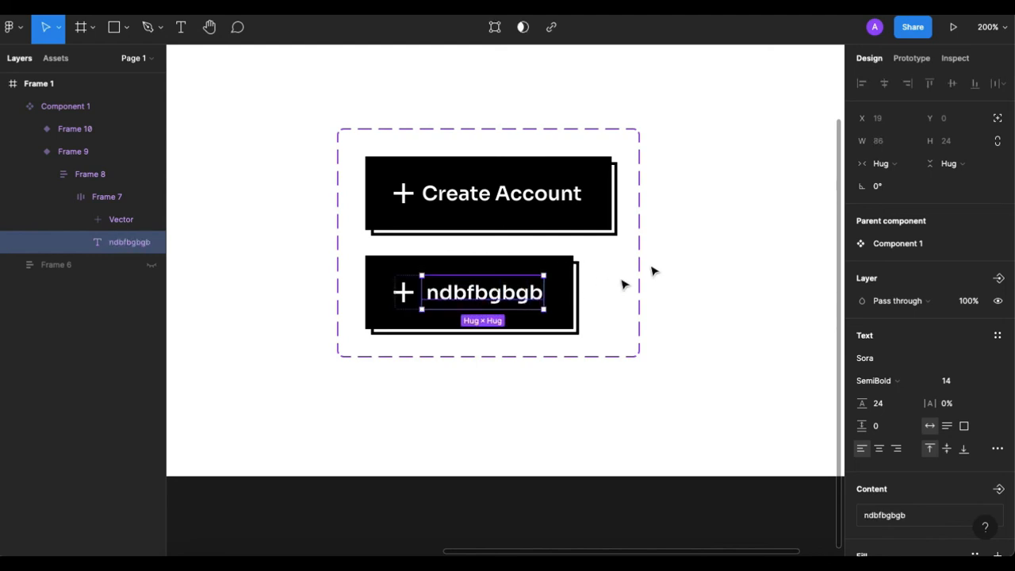
left_click(666, 252)
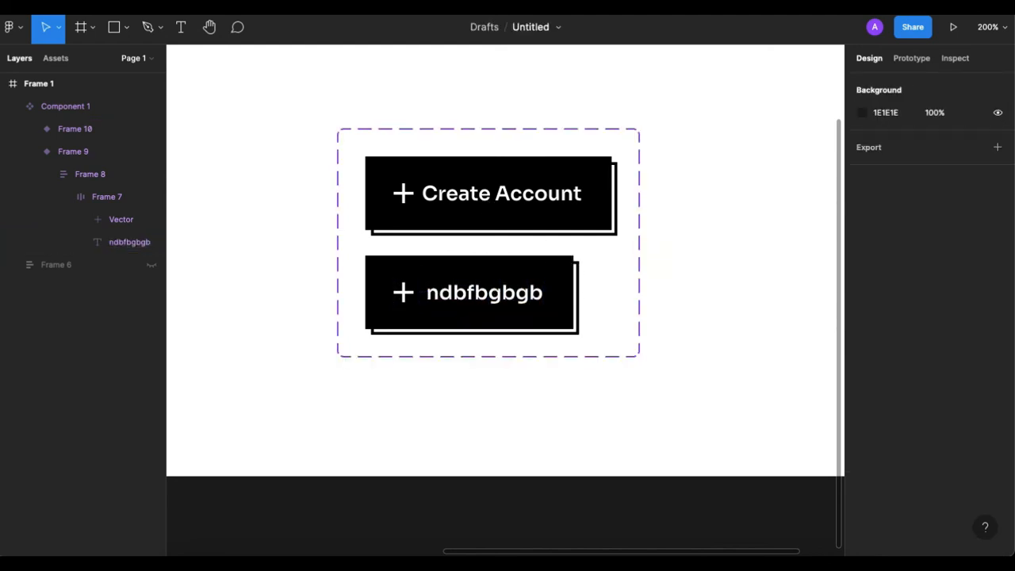